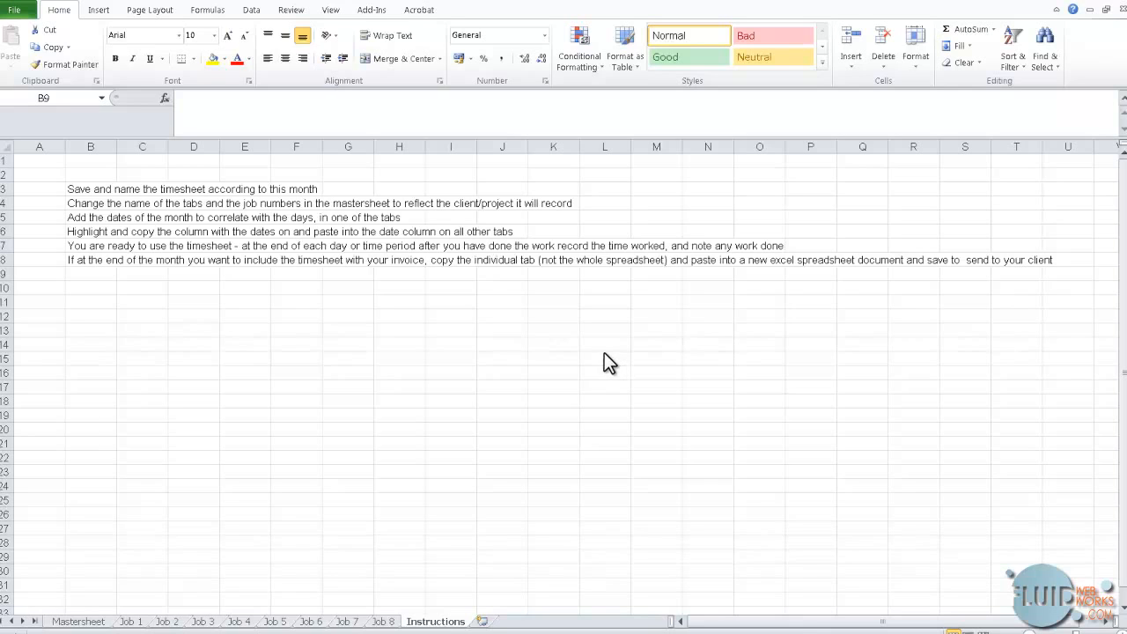
# Rename the first entry under Area of work on the Mastersheet to Kitten Cleaning
pyautogui.click(436, 621)
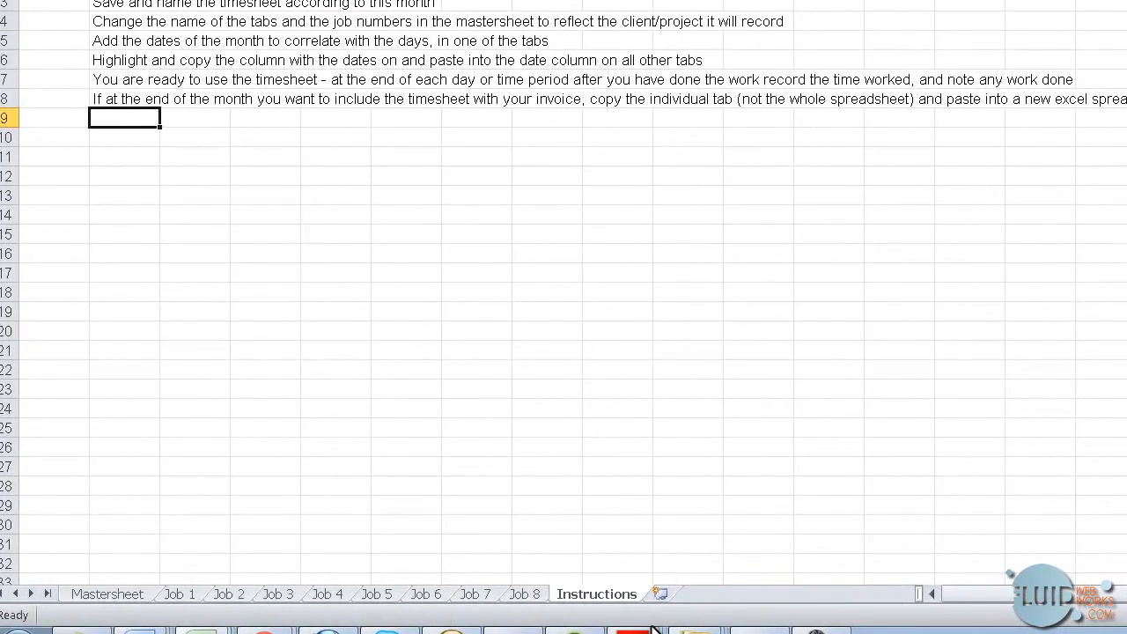
pyautogui.click(105, 595)
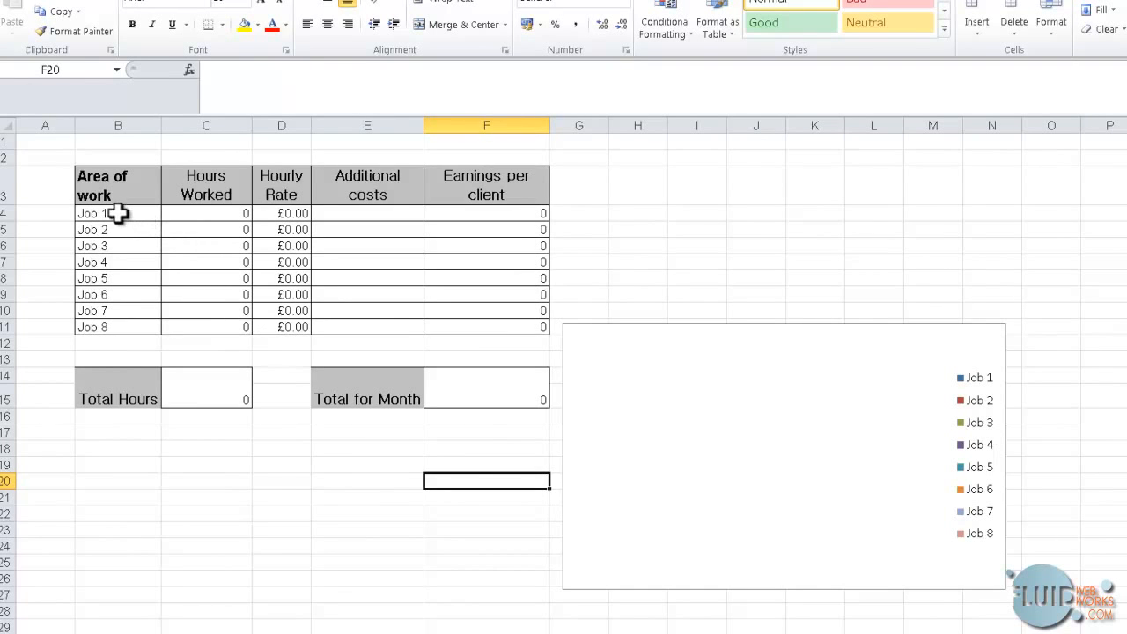
pyautogui.moveTo(104, 214)
pyautogui.mouseDown()
pyautogui.moveTo(111, 304)
pyautogui.moveTo(123, 221)
pyautogui.moveTo(110, 210)
pyautogui.mouseUp()
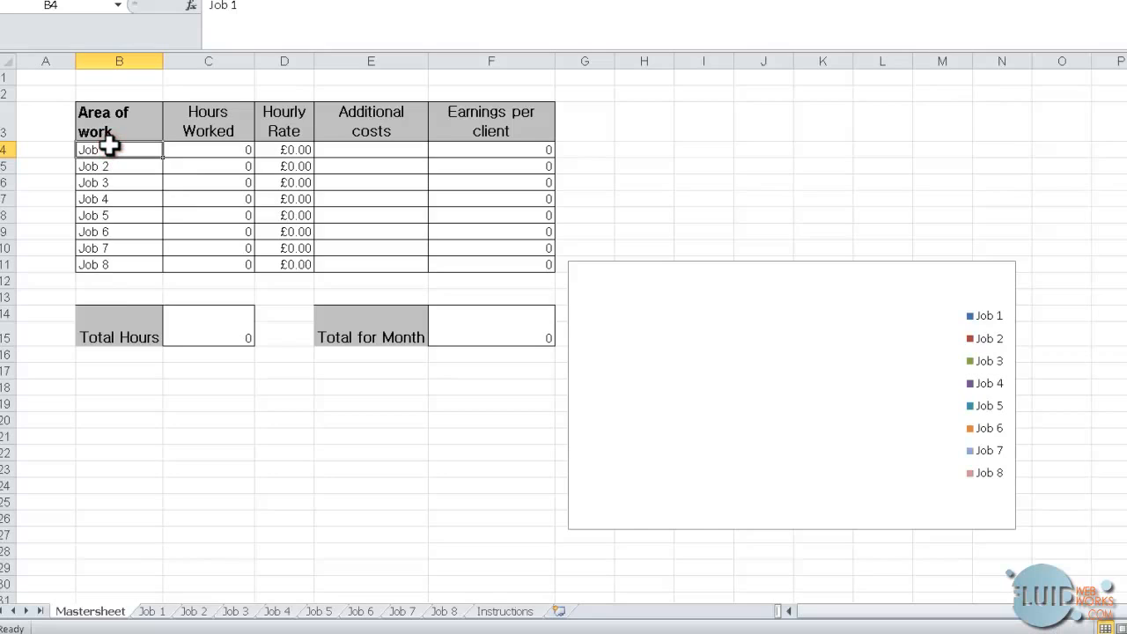
pyautogui.doubleClick(113, 149)
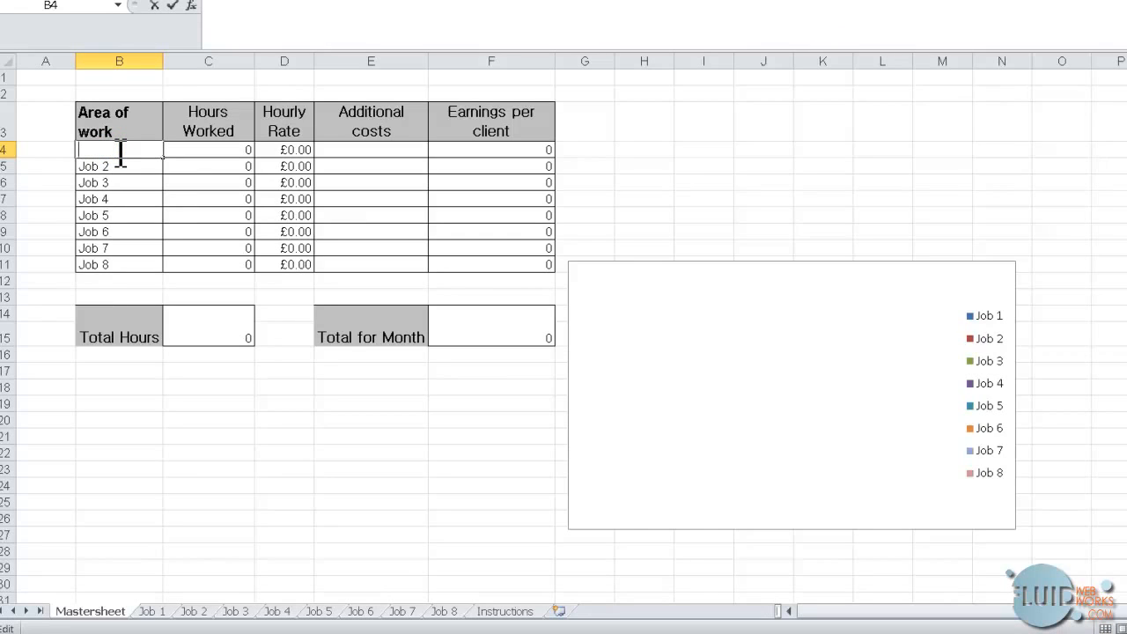
pyautogui.write('Kitten Cleaning')
pyautogui.click(214, 182)
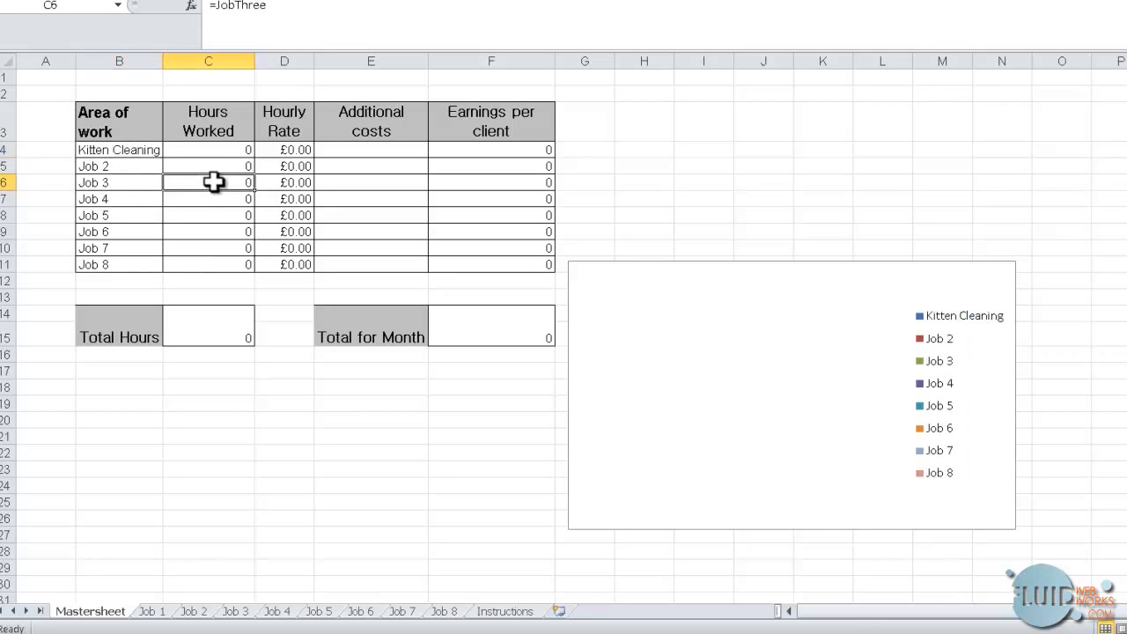
pyautogui.click(138, 149)
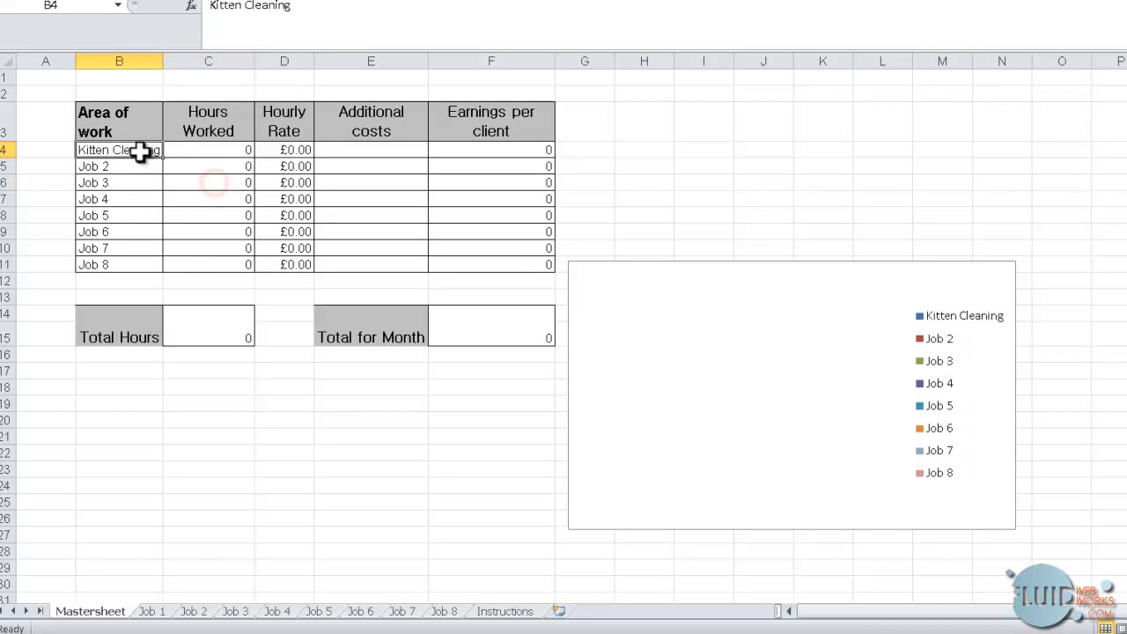
# Rename the first job's worksheet, directly after the Mastersheet, to Cleaning Kittens
pyautogui.click(157, 614)
pyautogui.doubleClick(156, 614)
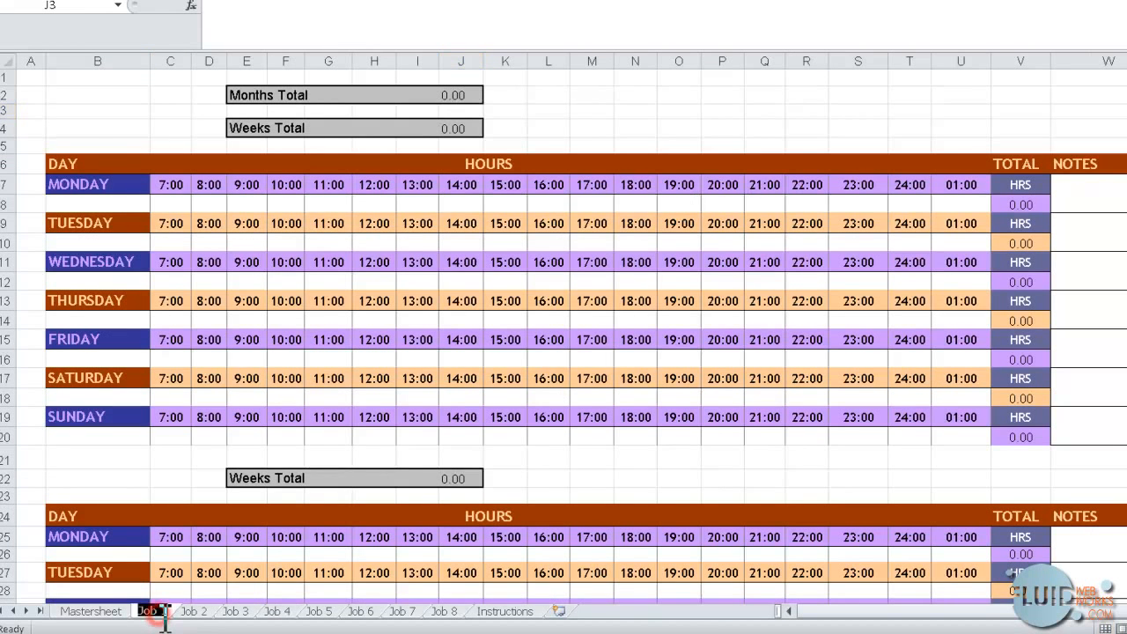
pyautogui.write('Cleaning Ki')
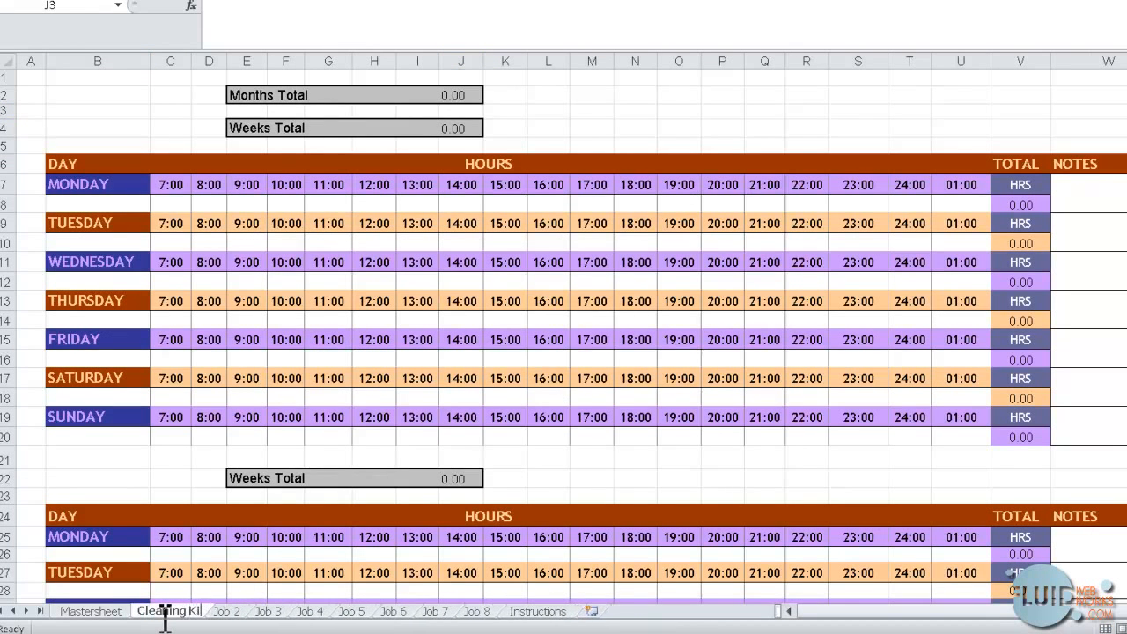
pyautogui.write('ttens')
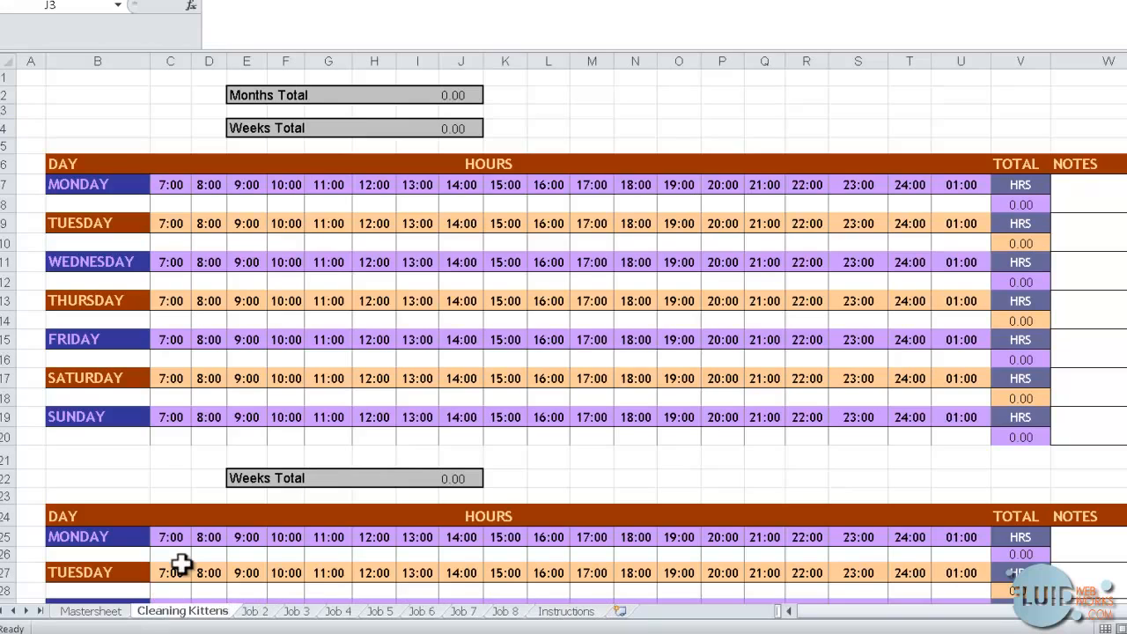
pyautogui.click(201, 456)
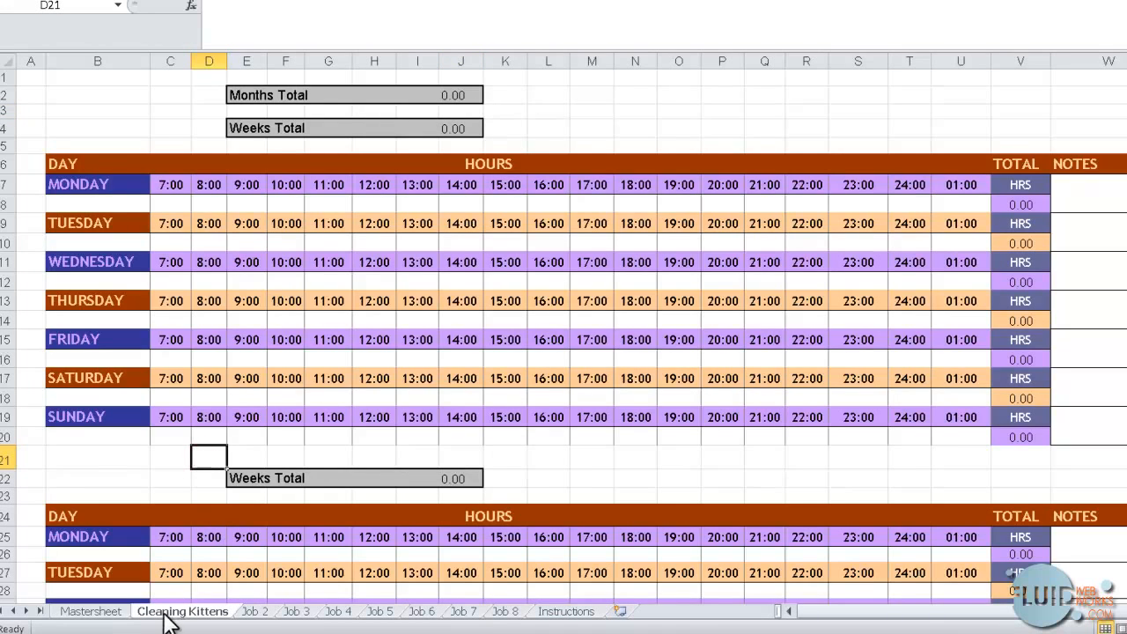
pyautogui.click(117, 614)
pyautogui.click(146, 612)
pyautogui.click(108, 200)
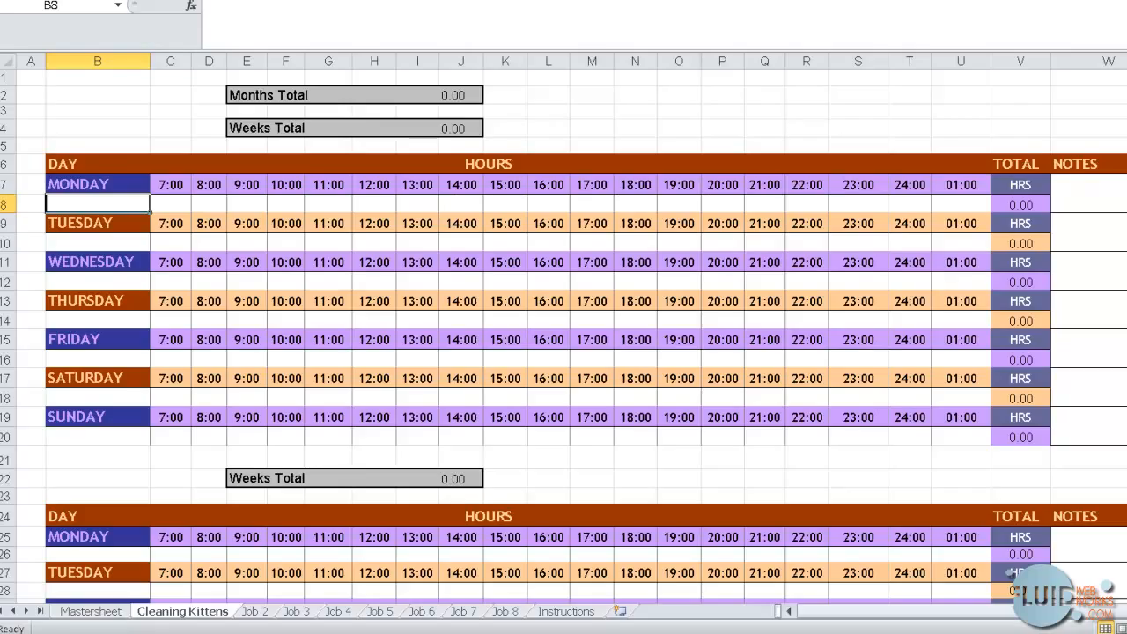
pyautogui.scroll(-20, 564, 335)
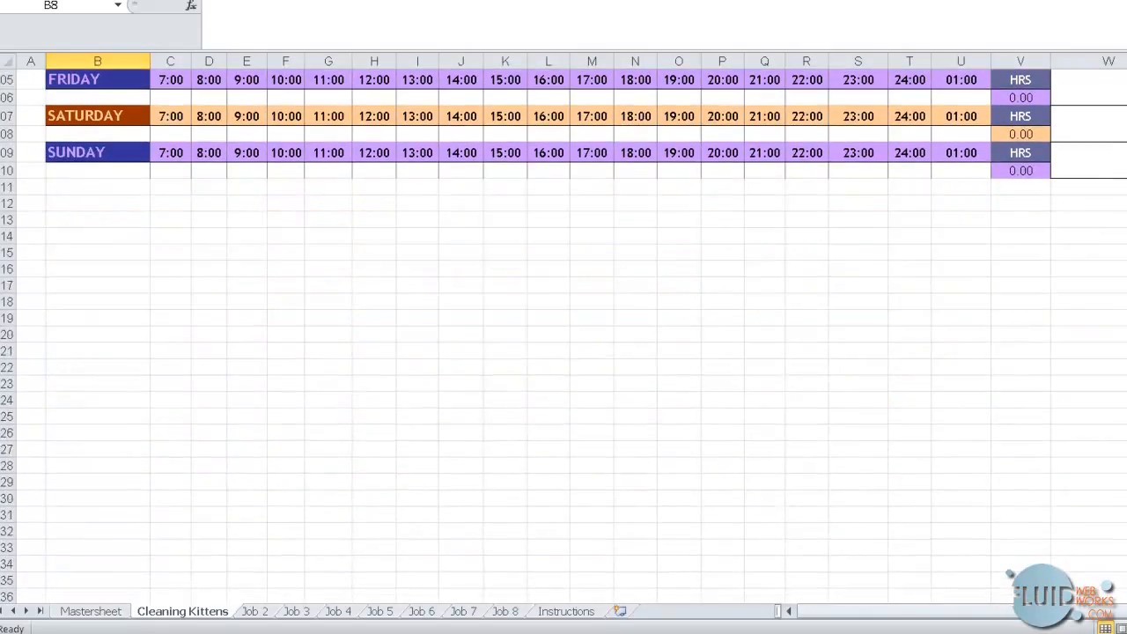
pyautogui.scroll(20, 127, 379)
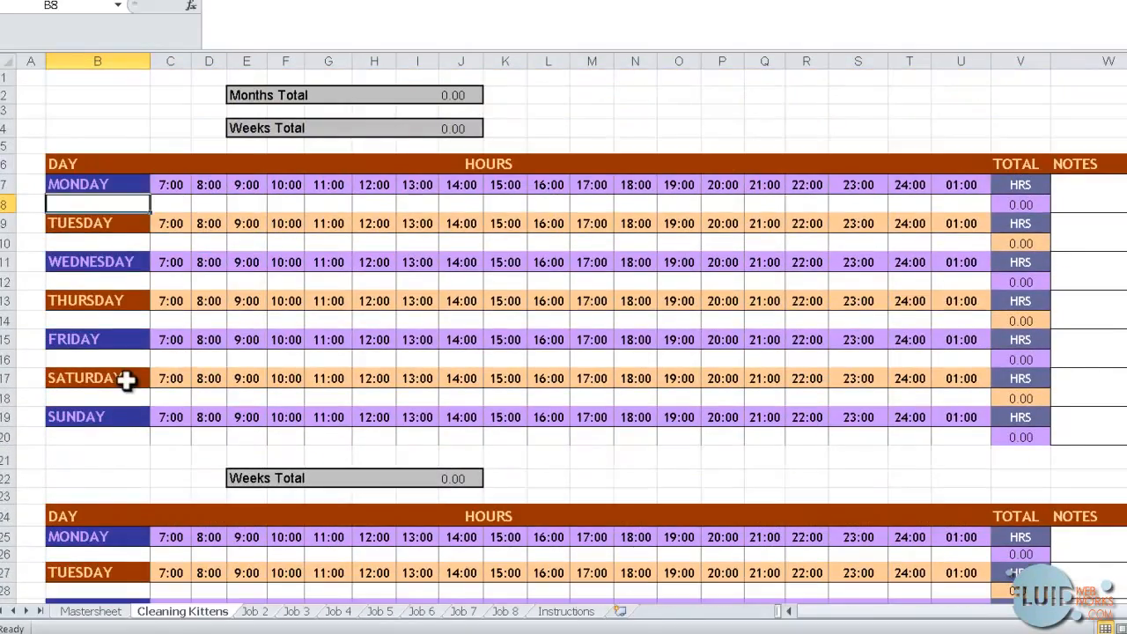
pyautogui.click(94, 437)
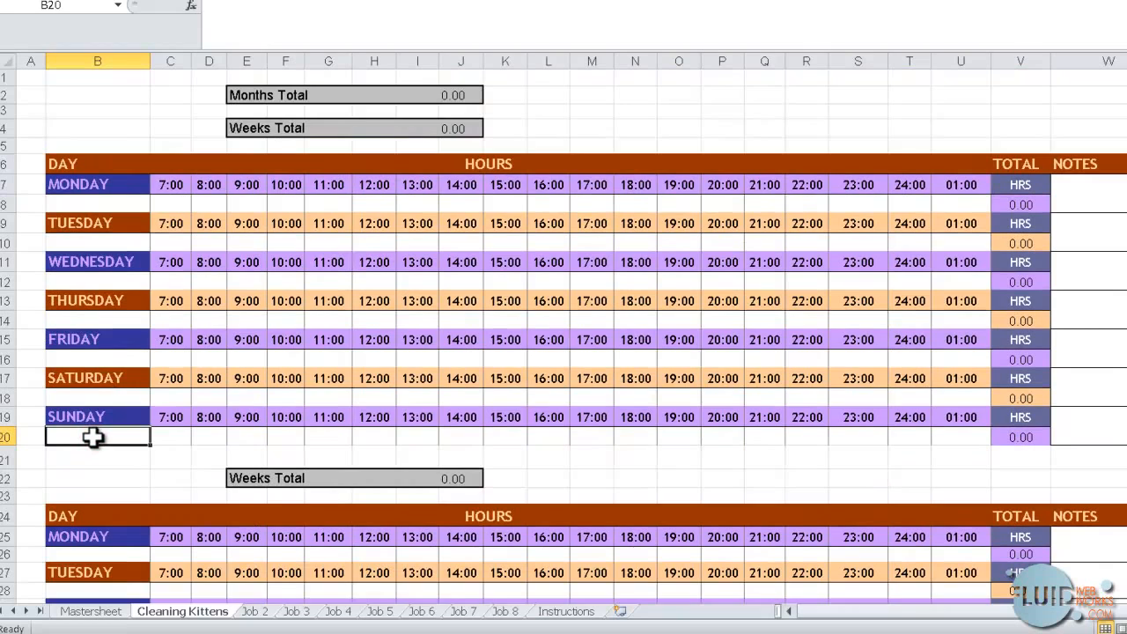
pyautogui.write('1')
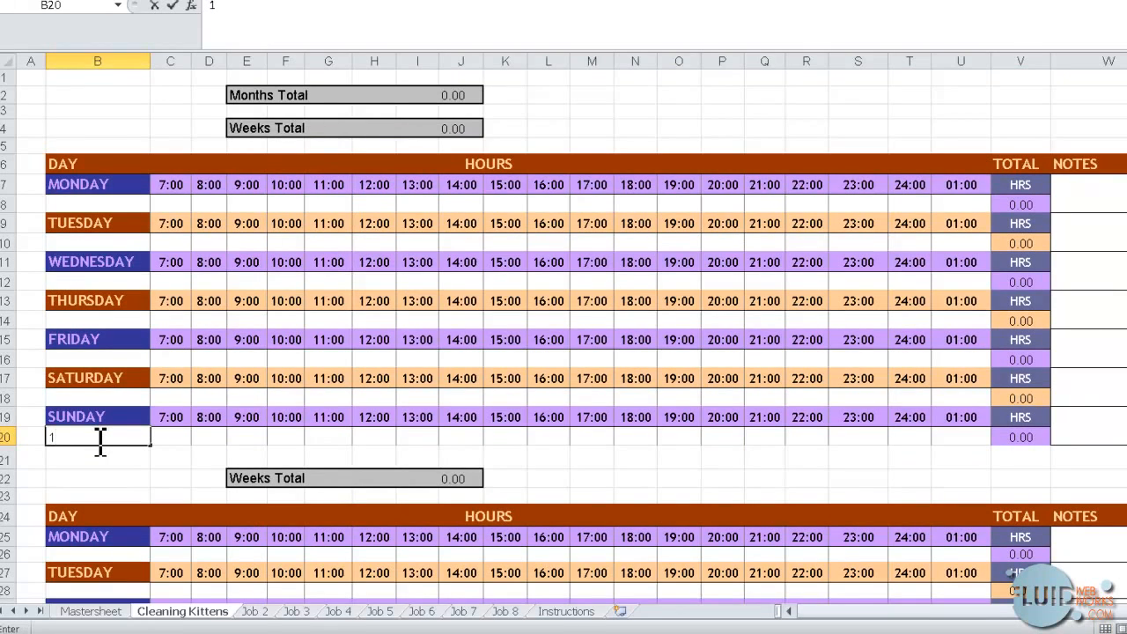
pyautogui.press('Return')
pyautogui.press('Return')
pyautogui.press('Return')
pyautogui.press('Return')
pyautogui.press('Return')
pyautogui.press('Return')
pyautogui.write('2')
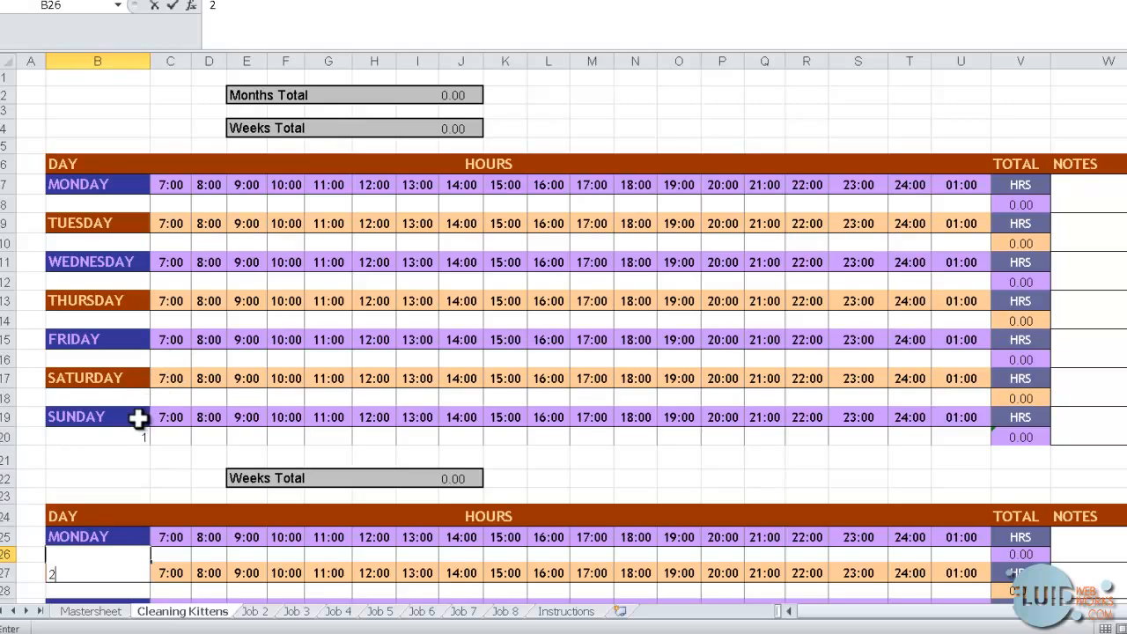
pyautogui.click(118, 440)
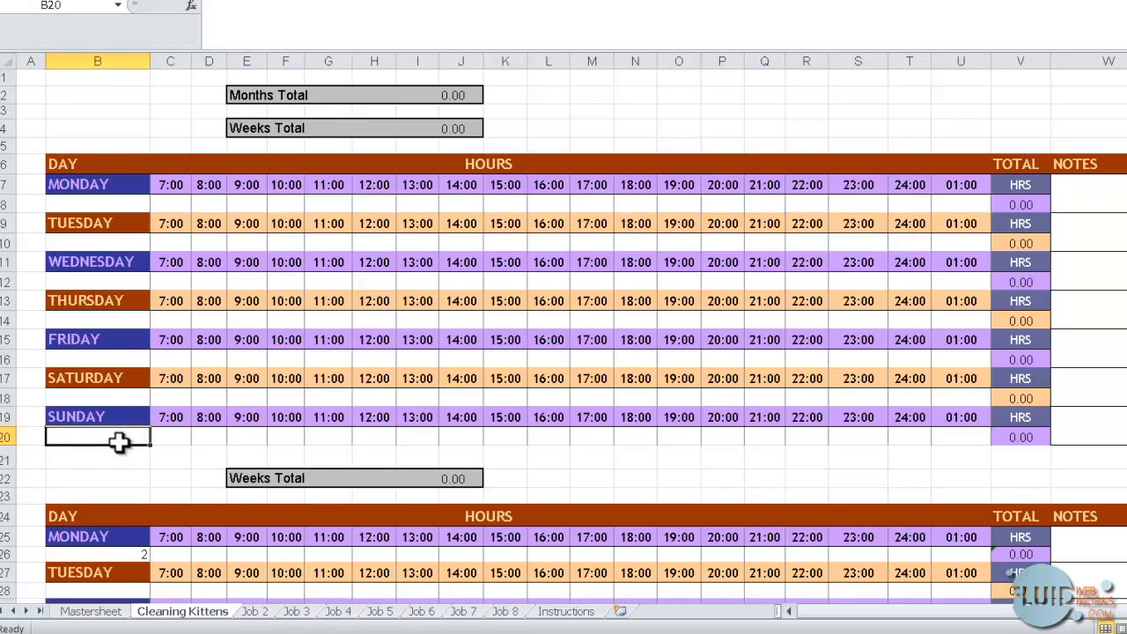
pyautogui.click(111, 397)
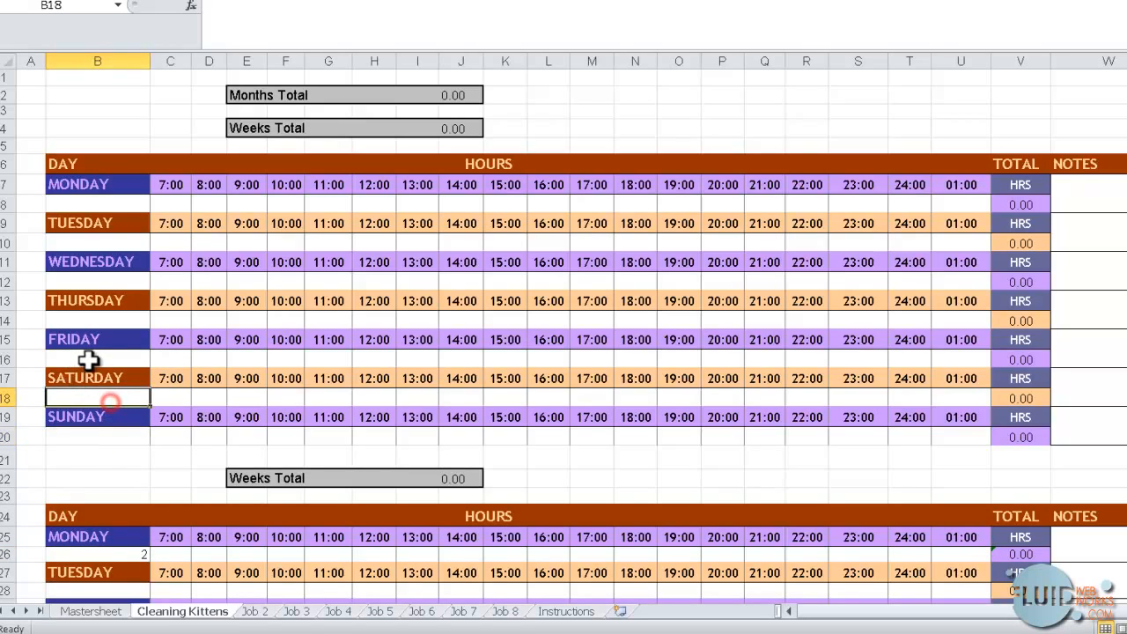
# Enter the dates 1, 2 and 3 below Friday, Saturday and Sunday of the first week on the Cleaning Kittens sheet
pyautogui.click(88, 359)
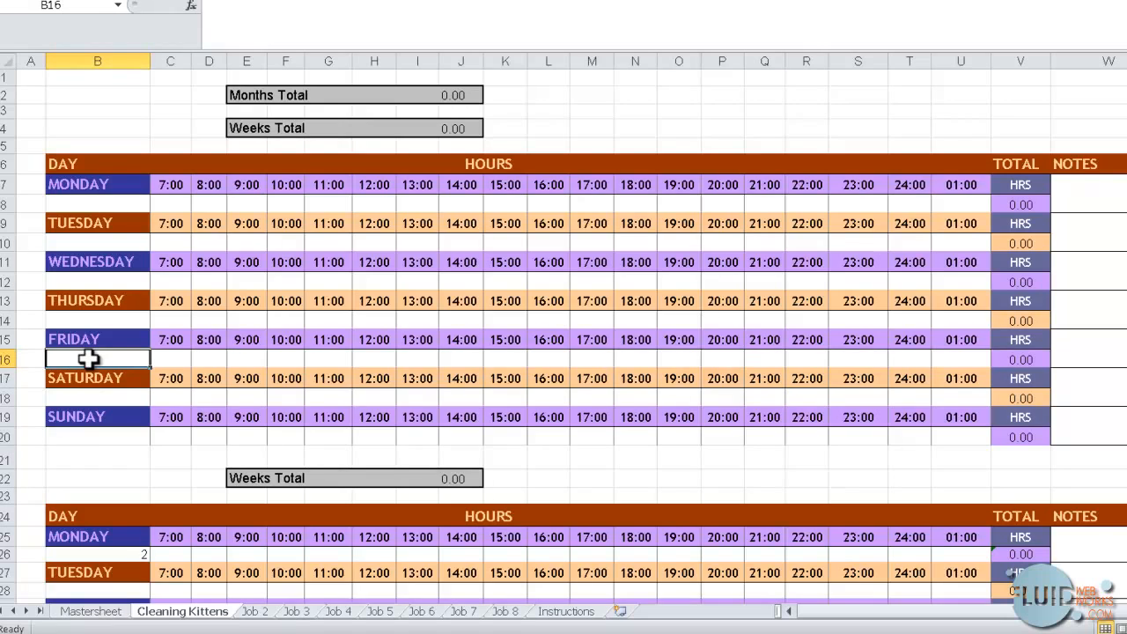
pyautogui.write('1')
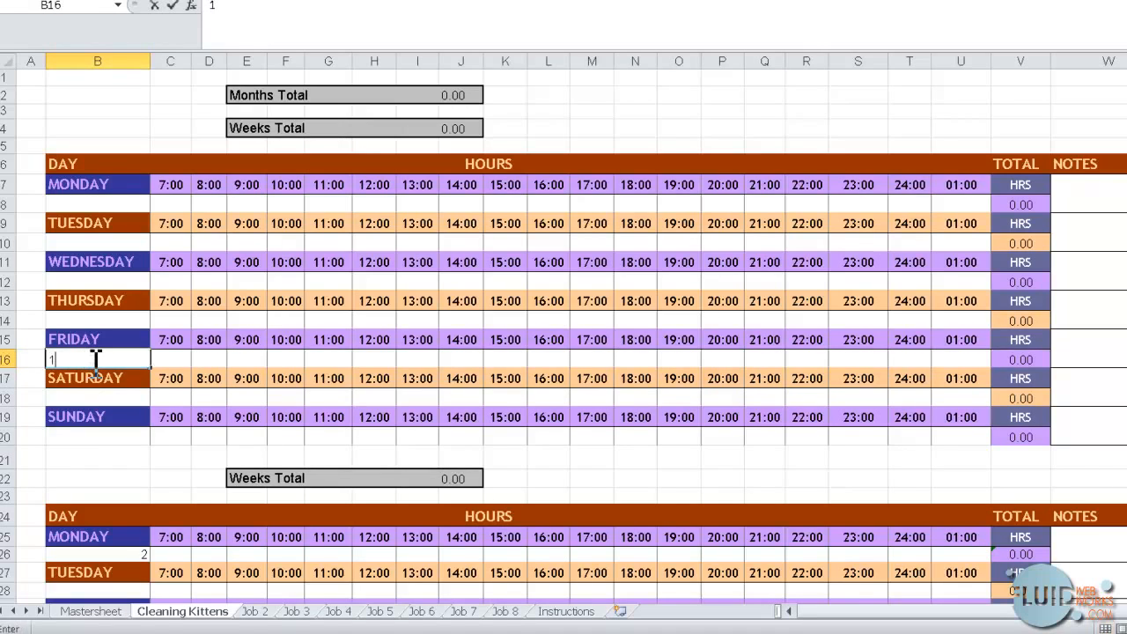
pyautogui.press('Return')
pyautogui.write('2')
pyautogui.press('Return')
pyautogui.write('3')
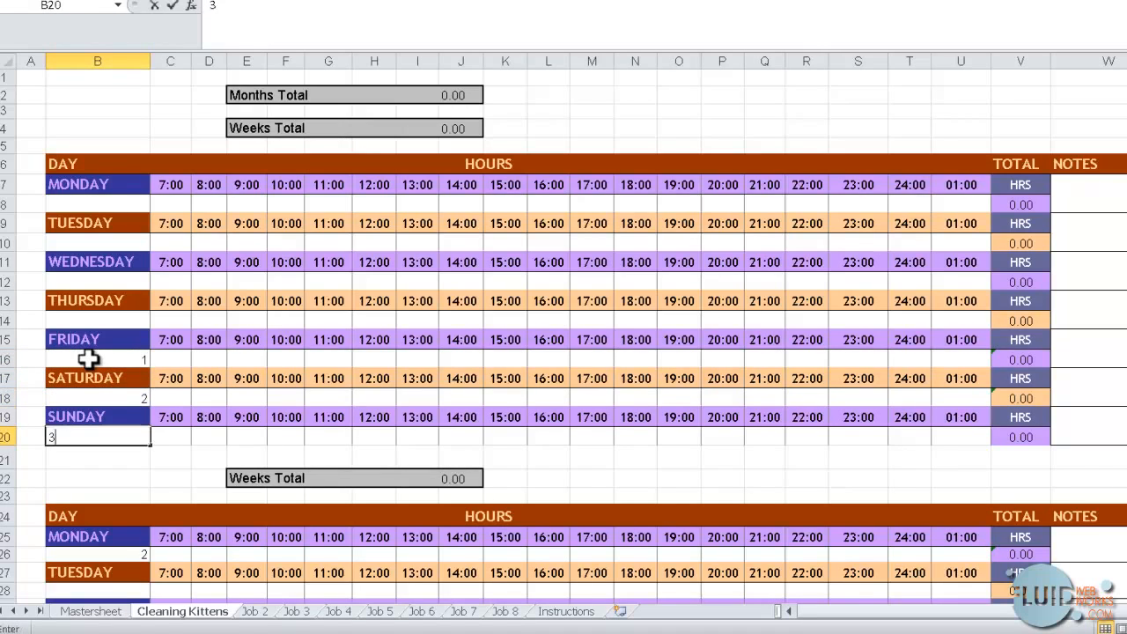
pyautogui.press('Return')
# Number the remaining days of the month consecutively in the date cells, starting with 4 below the second week's Monday and ending at 30
pyautogui.press('Return')
pyautogui.press('Return')
pyautogui.press('Return')
pyautogui.press('Return')
pyautogui.press('Return')
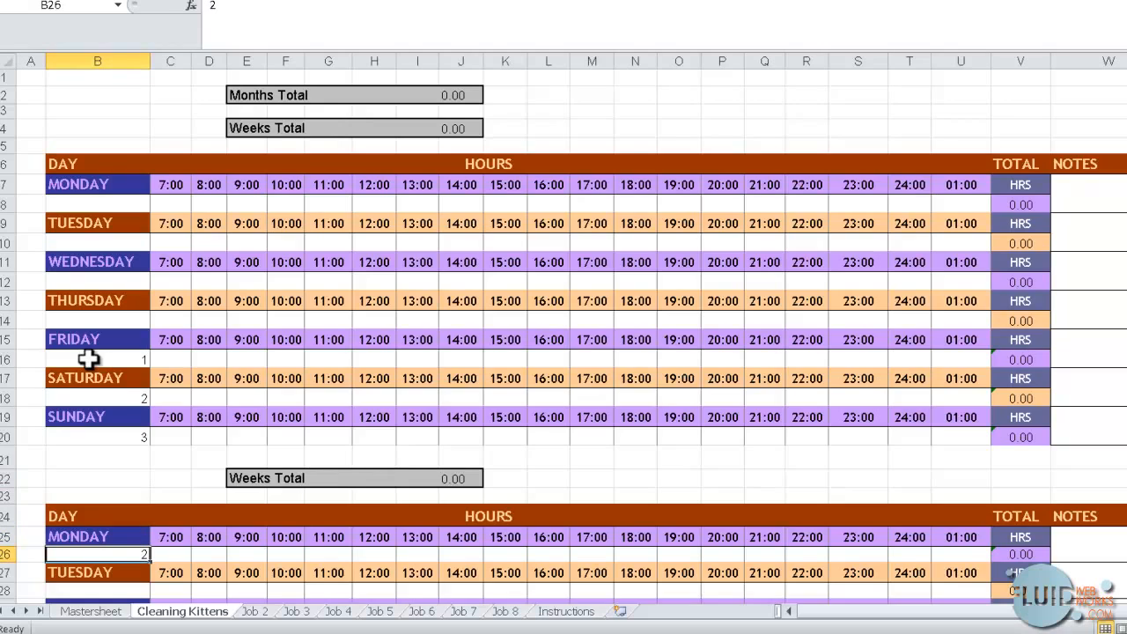
pyautogui.write('4')
pyautogui.press('Return')
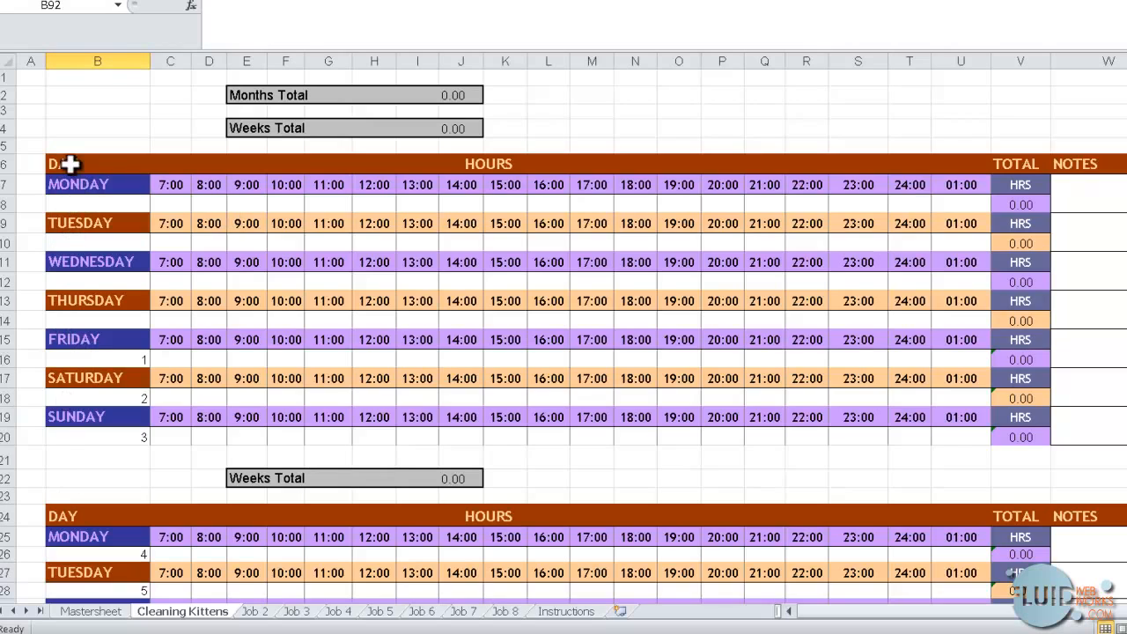
# Copy the entire day and date column B of the Cleaning Kittens sheet and paste it over column B of the Job 2 sheet
pyautogui.click(116, 54)
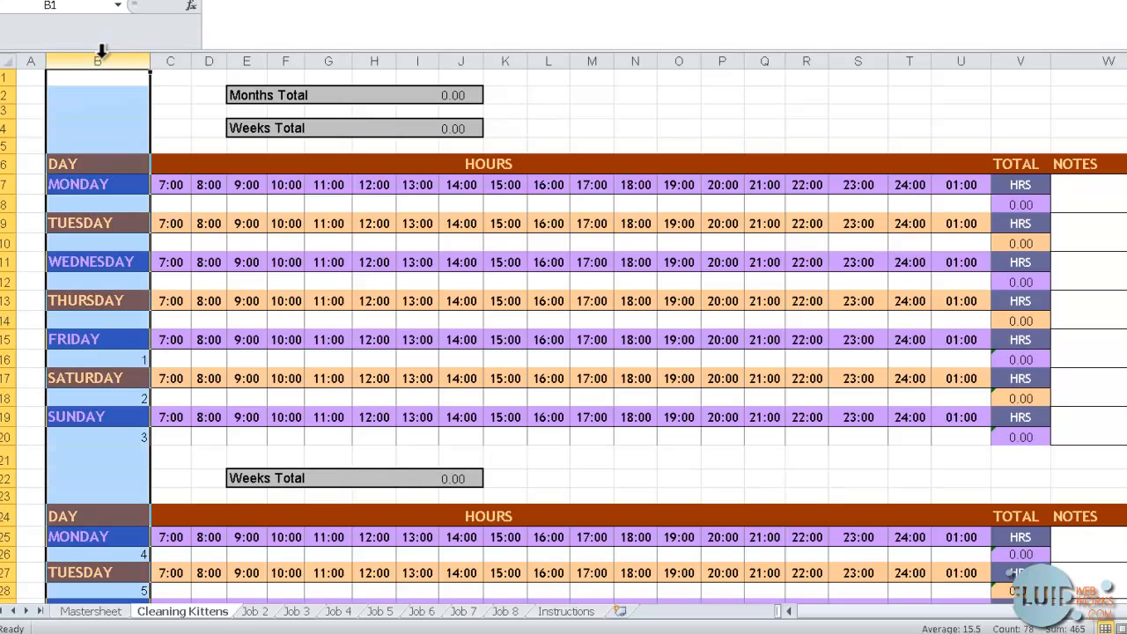
pyautogui.hotkey('ctrl', 'c')
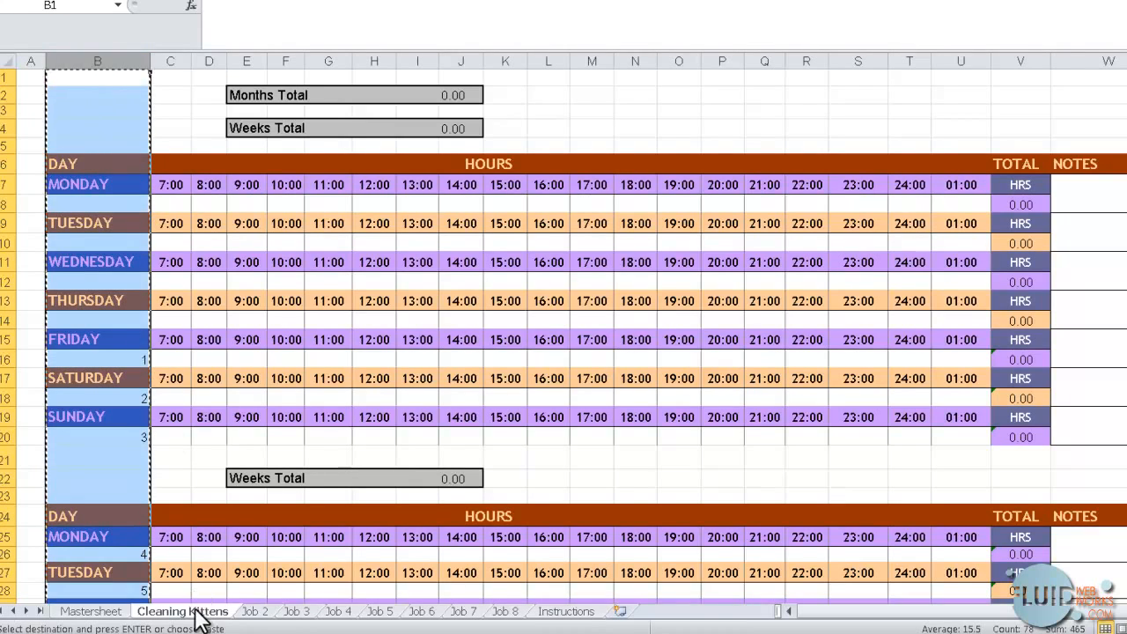
pyautogui.click(257, 612)
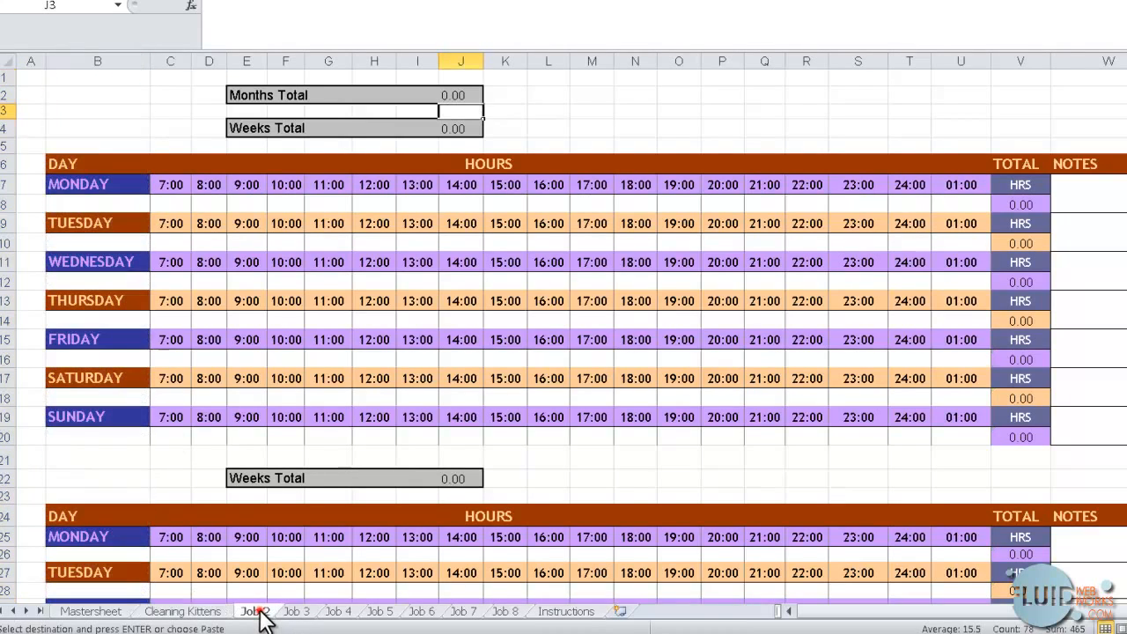
pyautogui.click(104, 60)
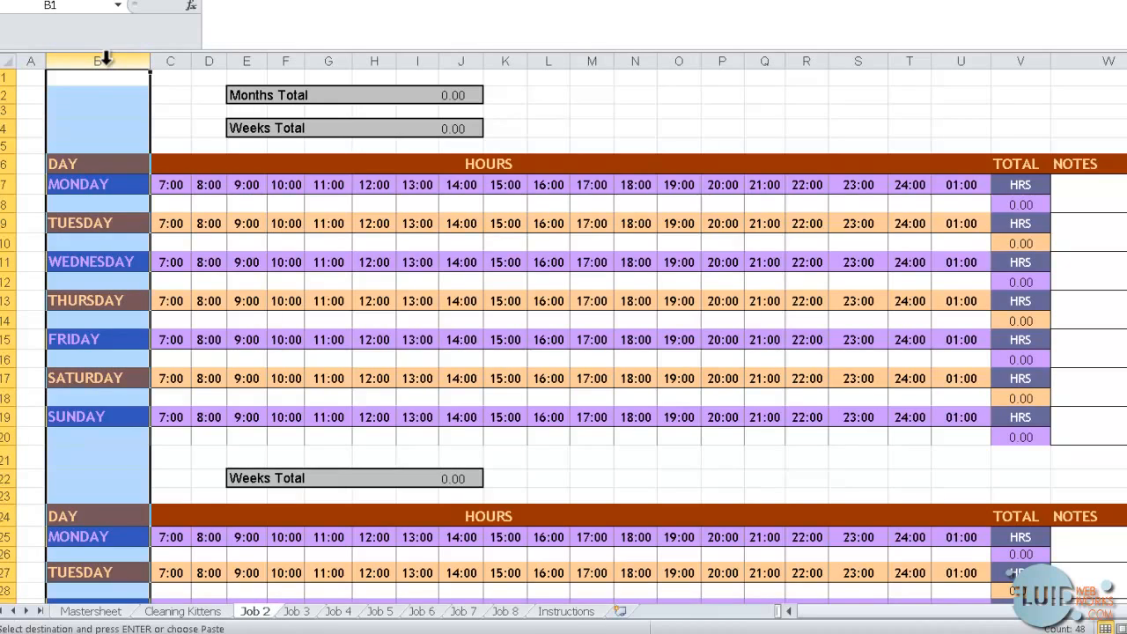
pyautogui.hotkey('ctrl', 'v')
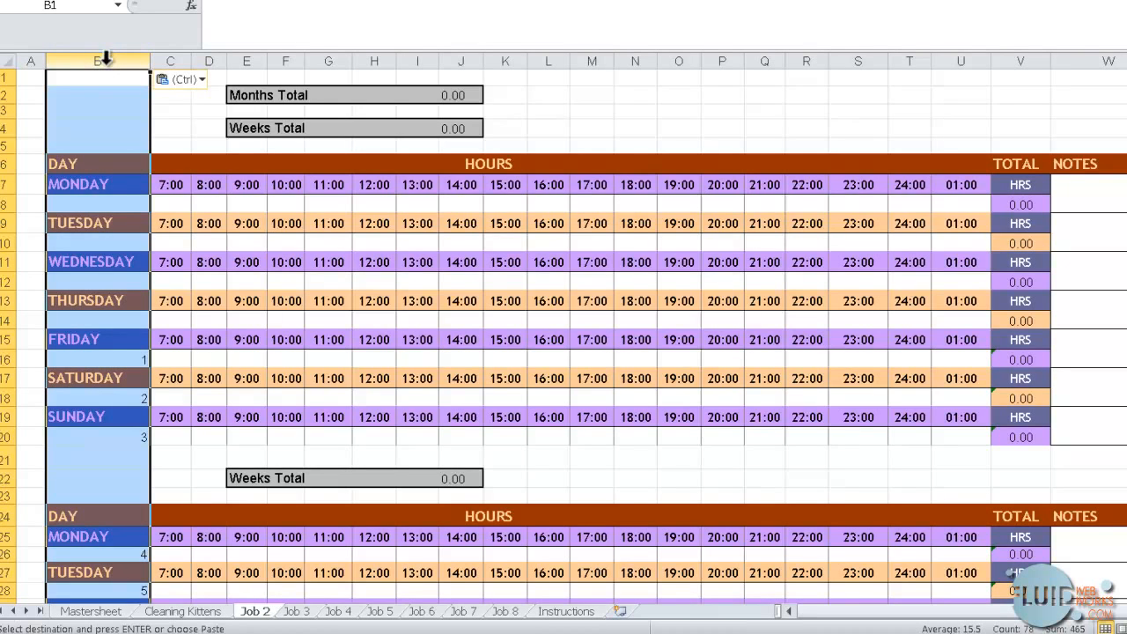
pyautogui.click(119, 359)
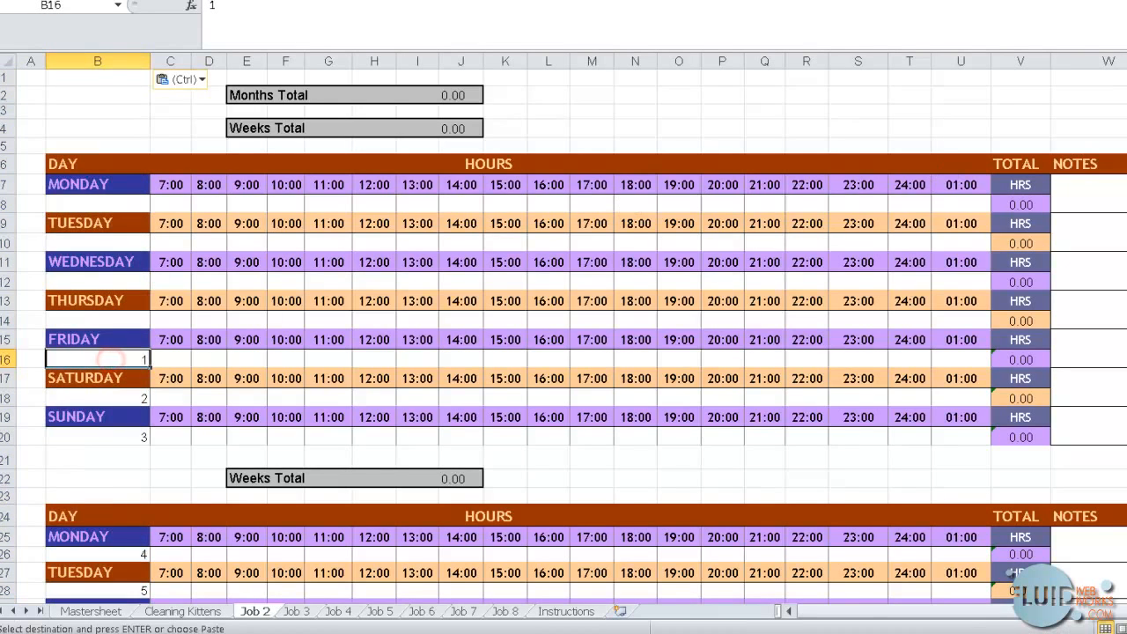
pyautogui.scroll(-3, 563, 336)
pyautogui.scroll(3, 564, 337)
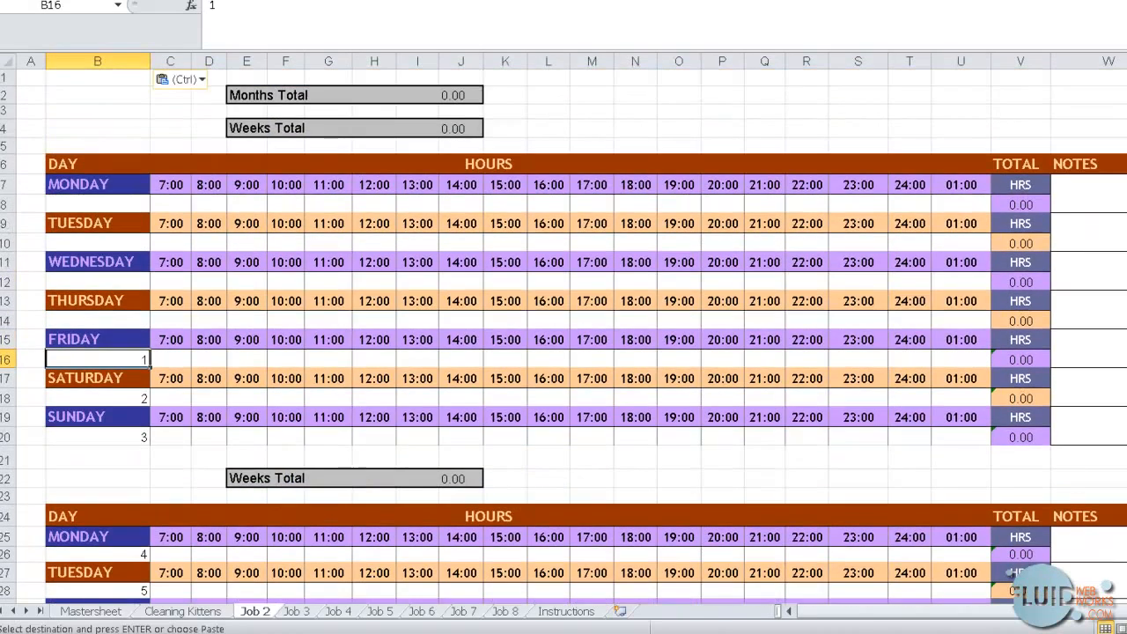
pyautogui.click(157, 112)
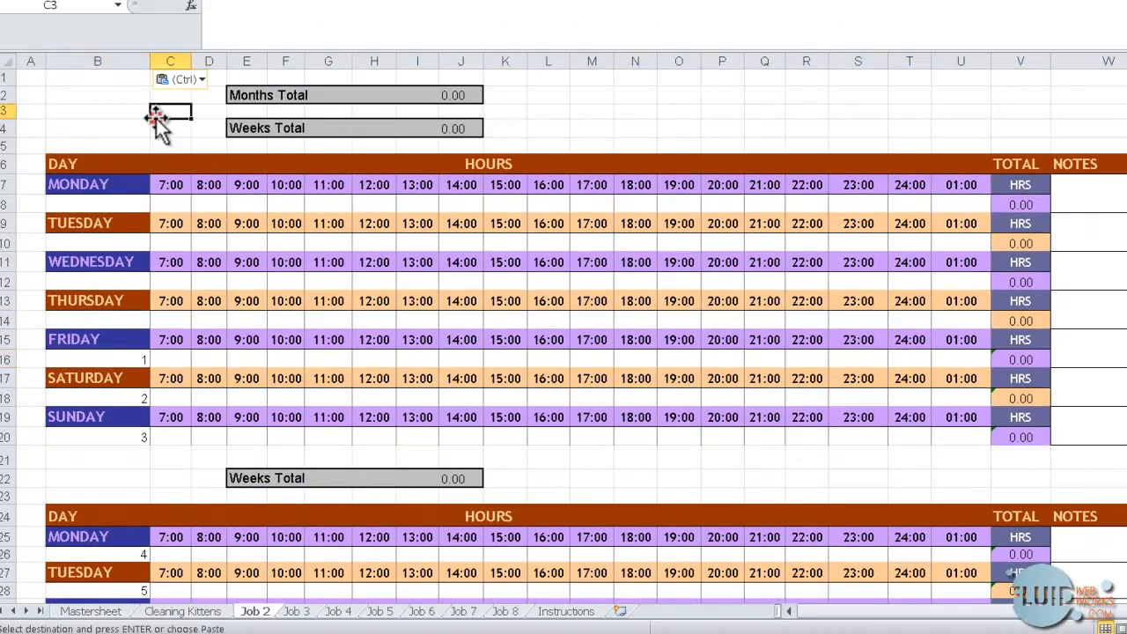
pyautogui.click(141, 632)
pyautogui.click(468, 335)
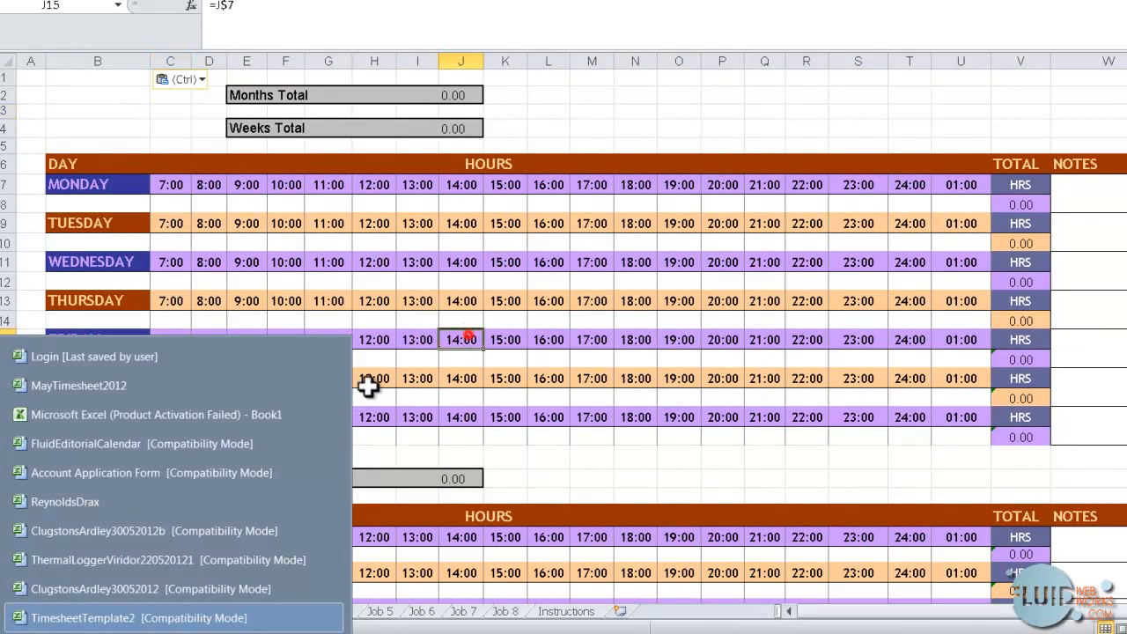
# Enter 0.5 hours in the 10:00 slot of Friday the 1st on the Cleaning Kittens sheet and check that day's total formula
pyautogui.click(180, 612)
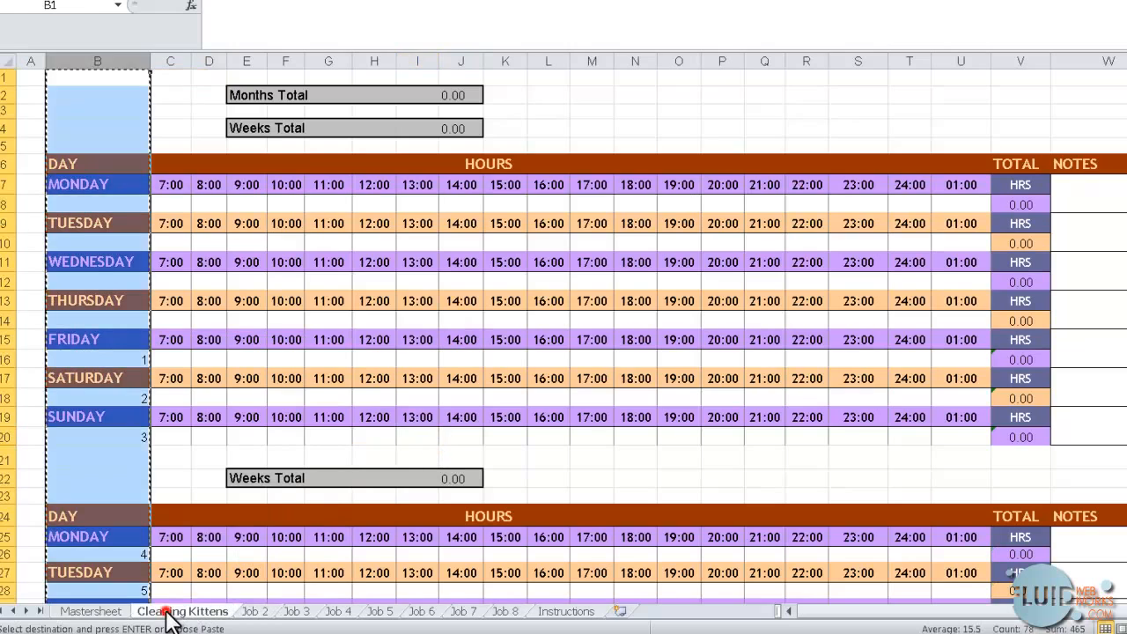
pyautogui.click(333, 338)
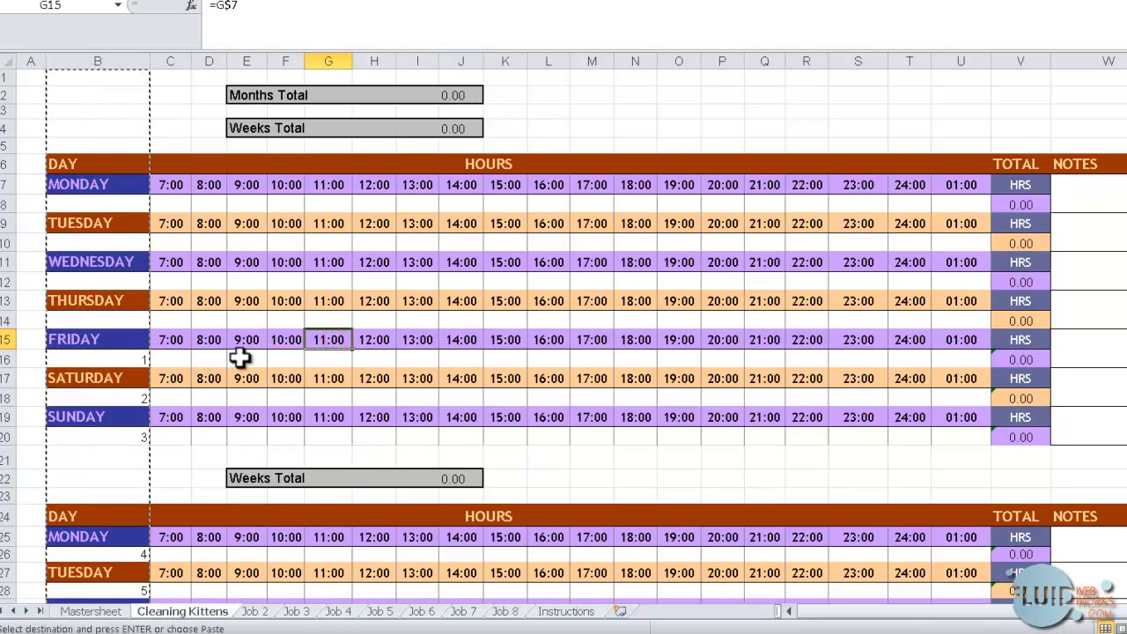
pyautogui.click(286, 356)
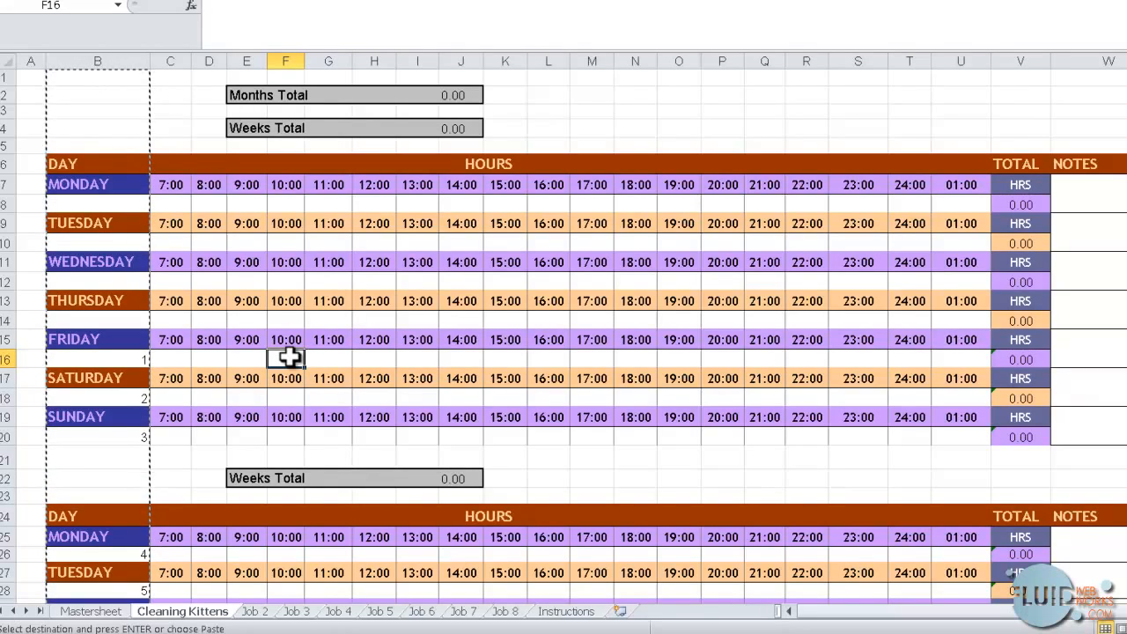
pyautogui.write('.5')
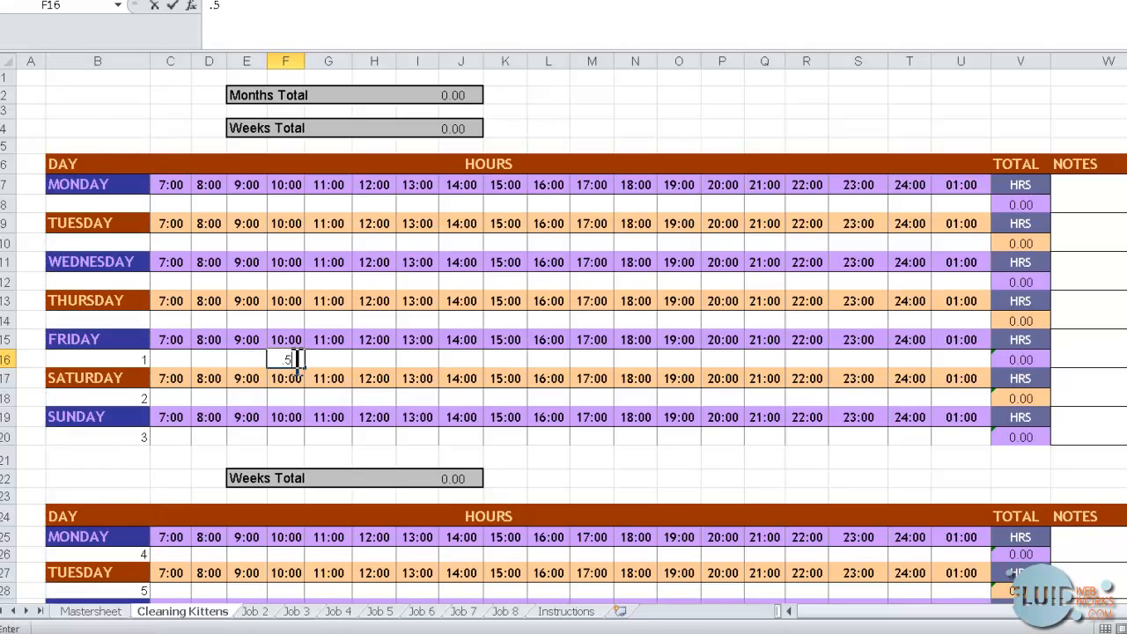
pyautogui.press('Return')
pyautogui.click(296, 358)
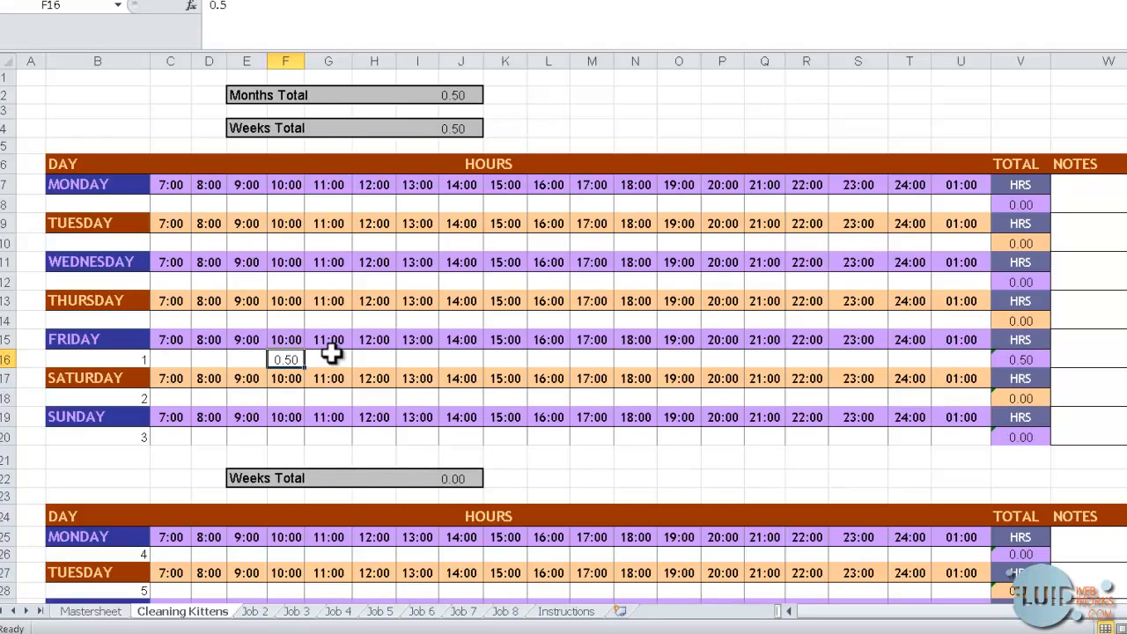
pyautogui.click(1030, 357)
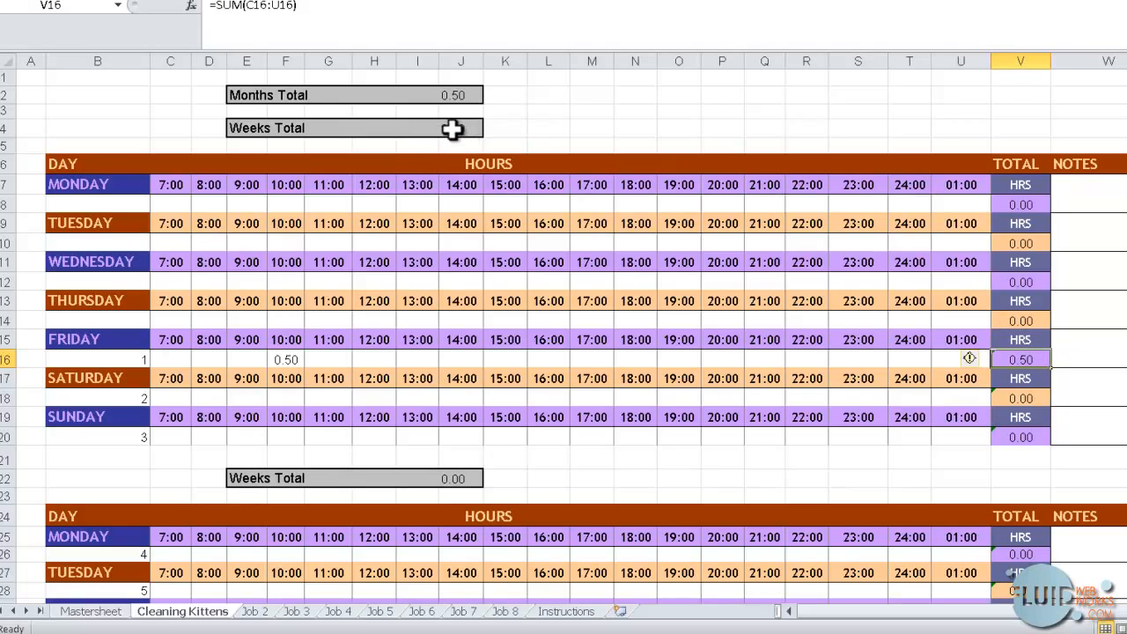
# Copy Friday the 1st's 10:00 hours entry into the 10:00 slots of Fridays the 8th, 15th, 22nd and 29th
pyautogui.click(284, 360)
pyautogui.hotkey('ctrl', 'c')
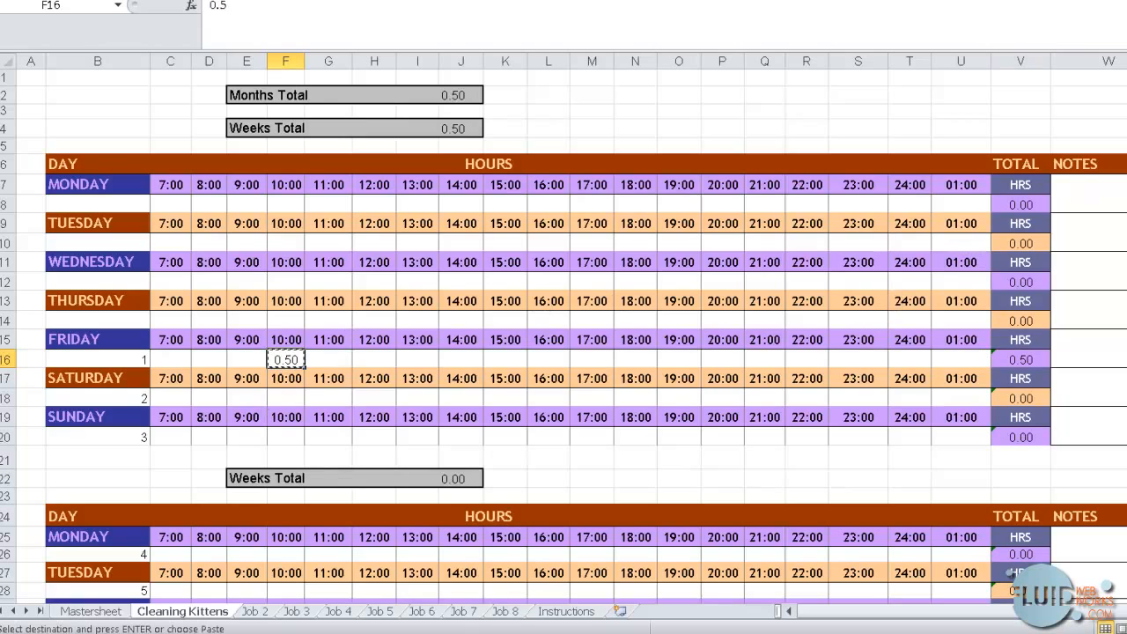
pyautogui.scroll(-5, 427, 367)
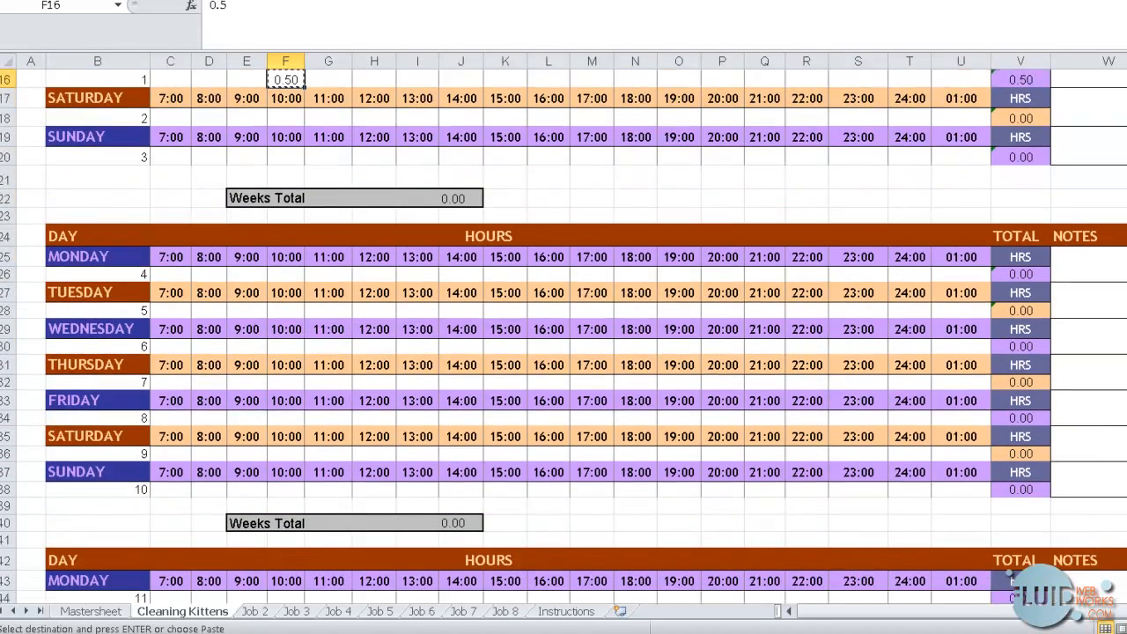
pyautogui.click(281, 398)
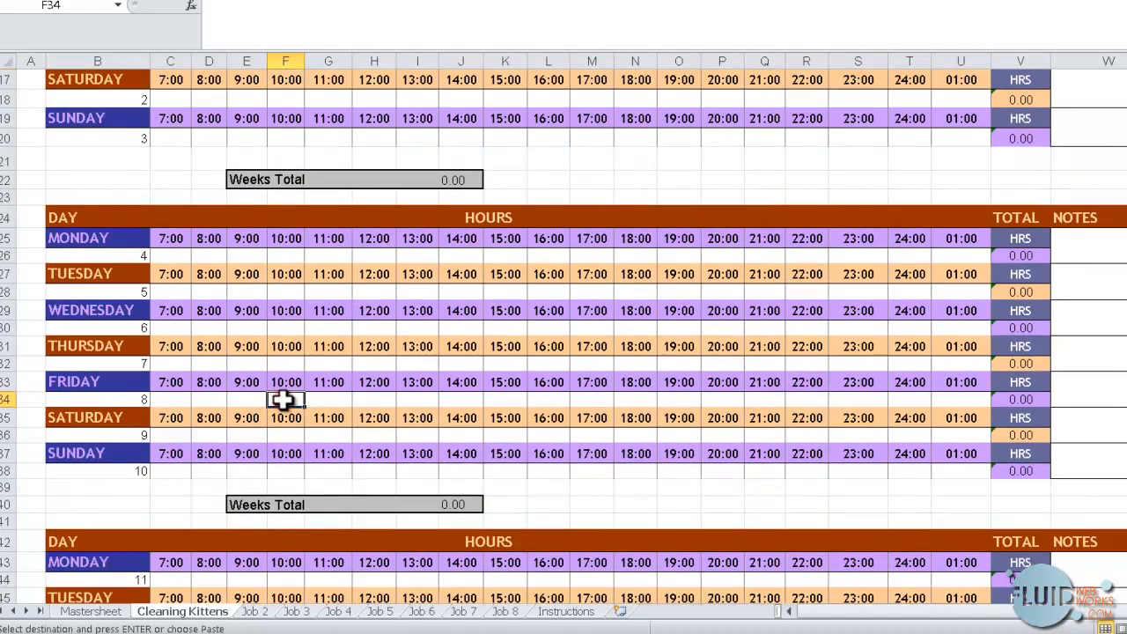
pyautogui.hotkey('ctrl', 'v')
pyautogui.scroll(-11, 458, 176)
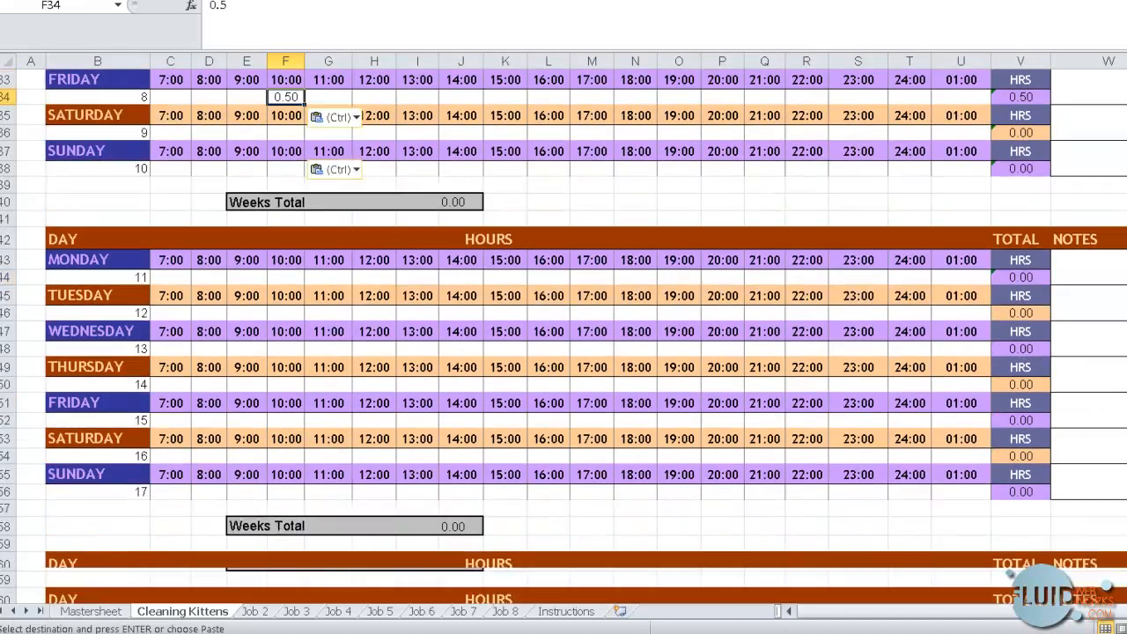
pyautogui.click(291, 115)
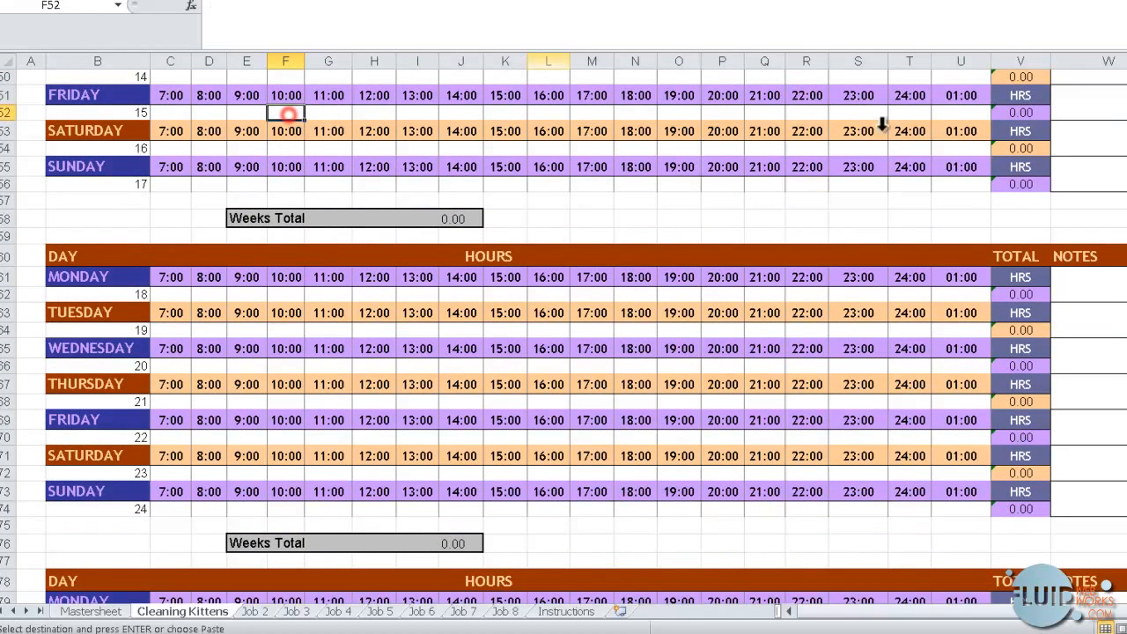
pyautogui.hotkey('ctrl', 'v')
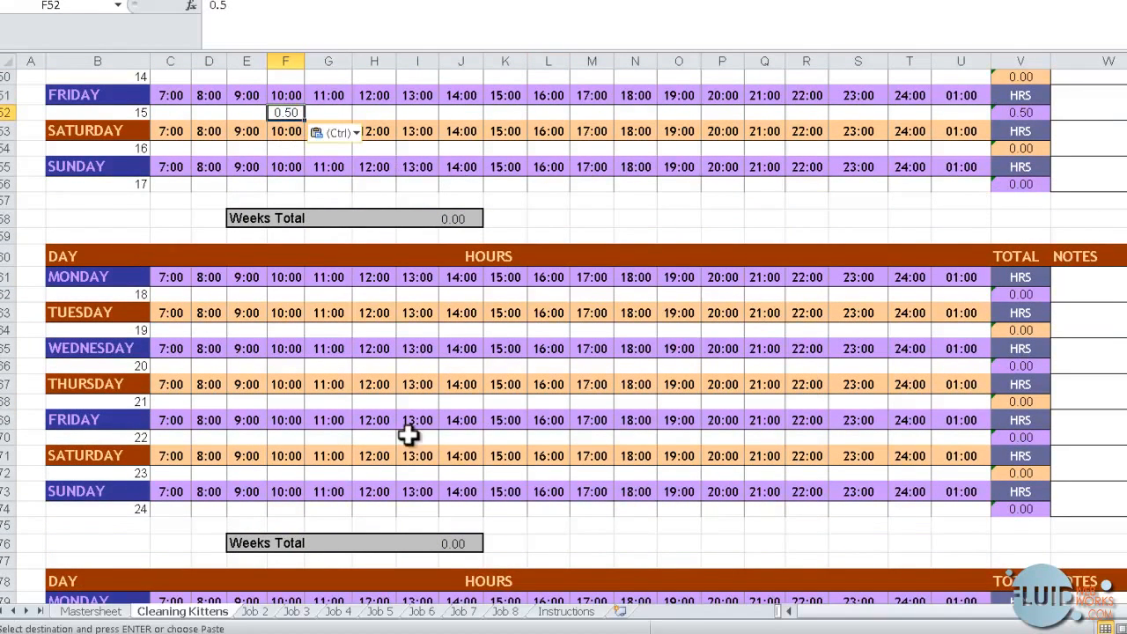
pyautogui.click(283, 438)
pyautogui.hotkey('ctrl', 'v')
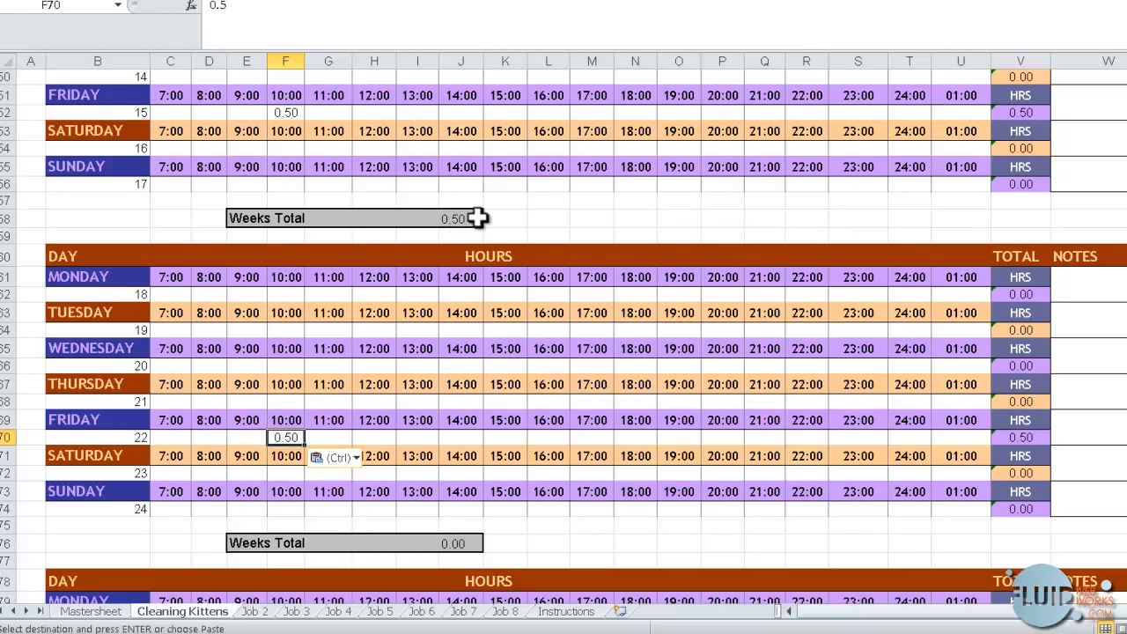
pyautogui.scroll(-9, 364, 431)
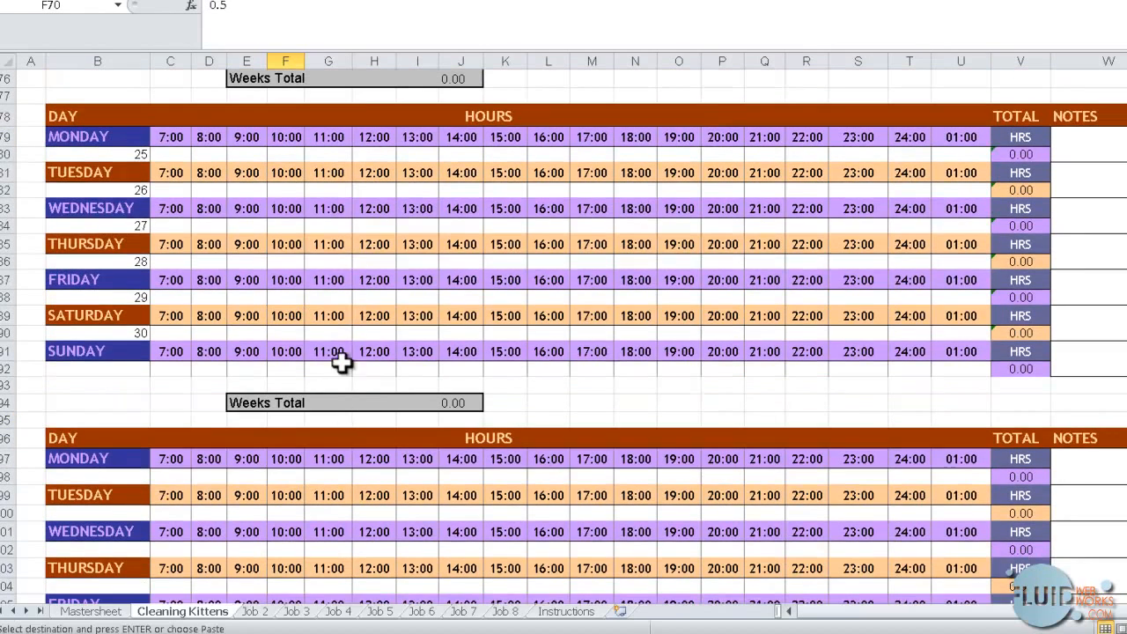
pyautogui.click(289, 297)
pyautogui.hotkey('ctrl', 'v')
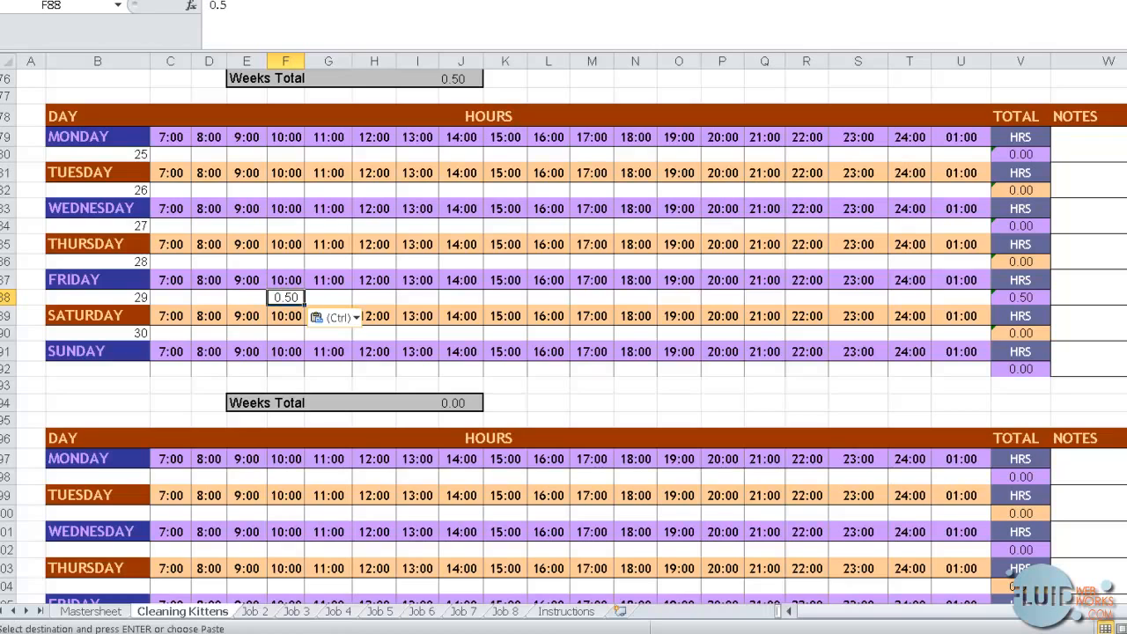
# Set the Kitten Cleaning hourly rate to £100 on the Mastersheet and check its earnings formula
pyautogui.scroll(20, 484, 101)
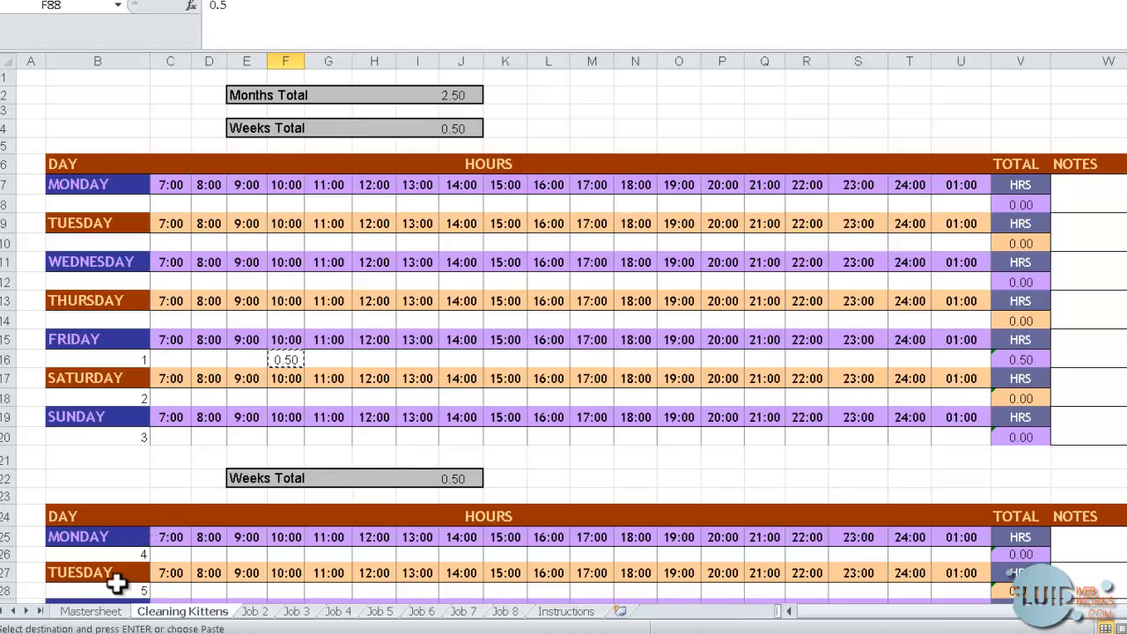
pyautogui.click(88, 612)
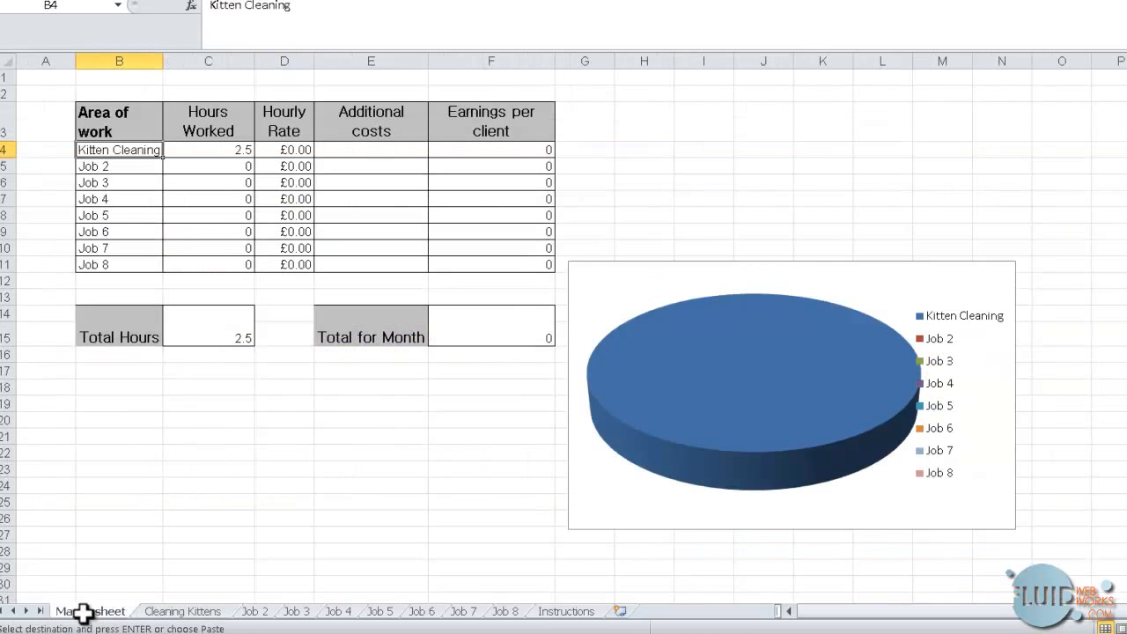
pyautogui.click(196, 151)
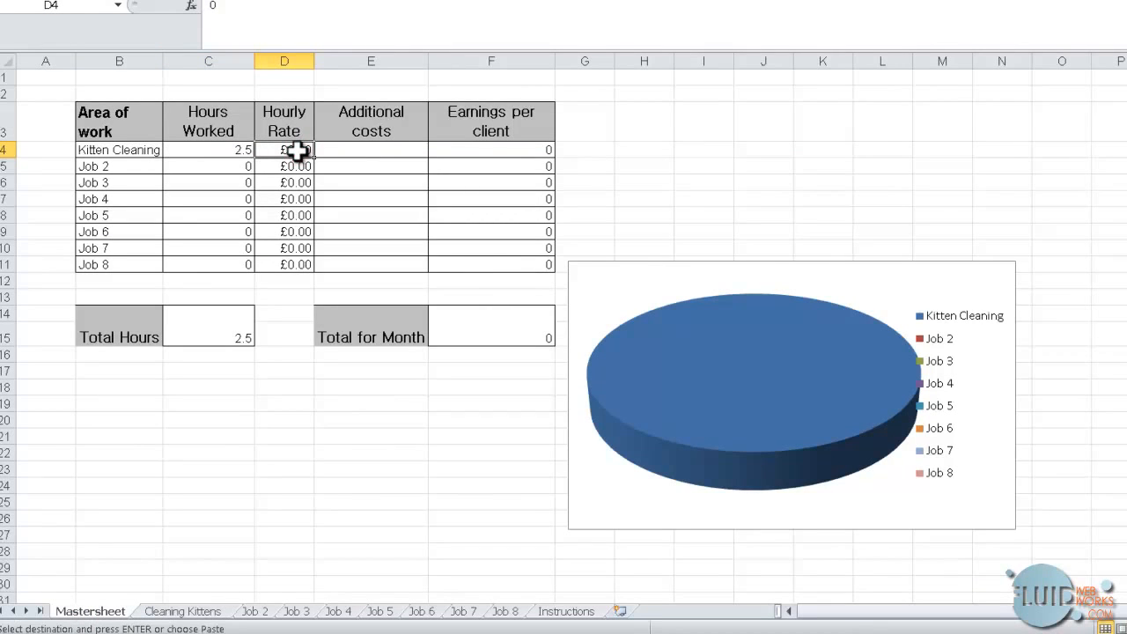
pyautogui.write('100')
pyautogui.press('Return')
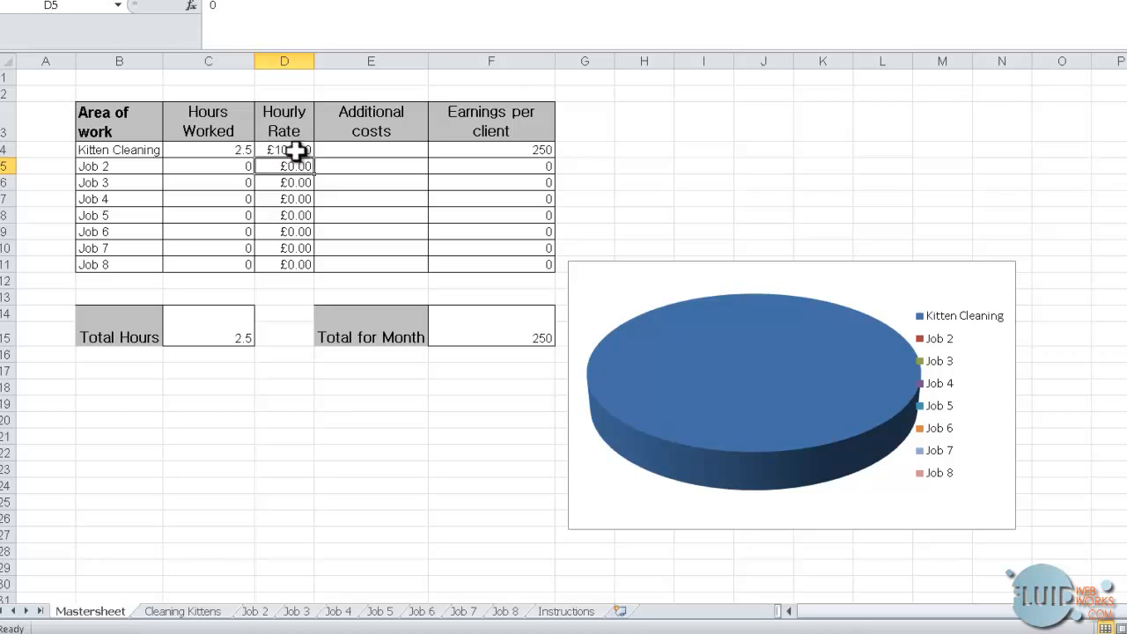
pyautogui.click(499, 148)
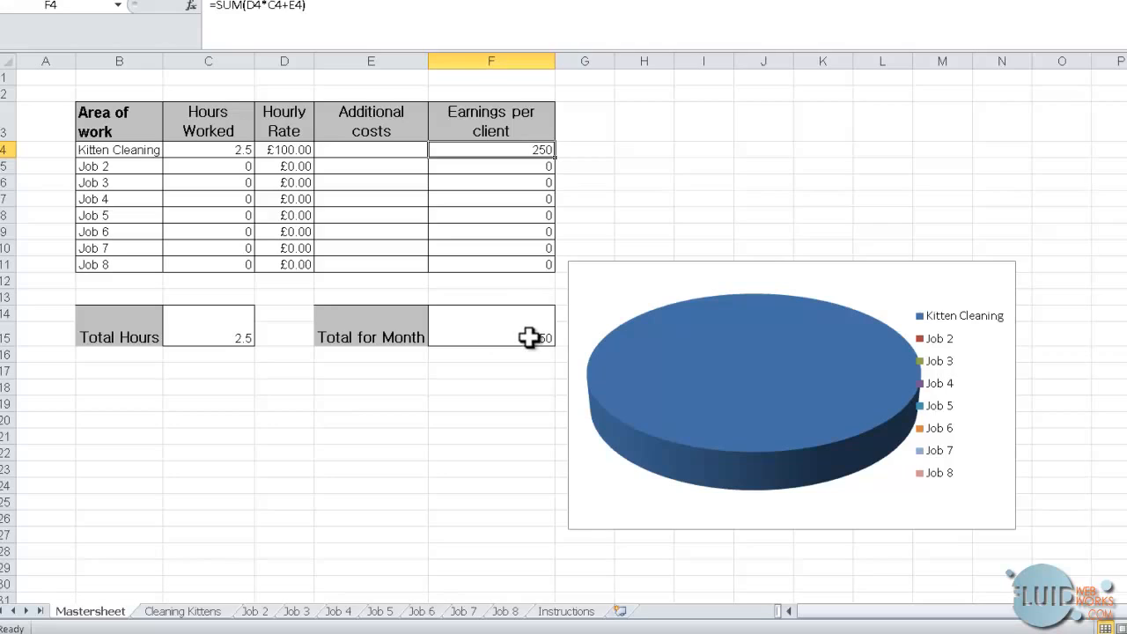
# Enter 10 as the additional costs for Kitten Cleaning on the Mastersheet
pyautogui.click(350, 150)
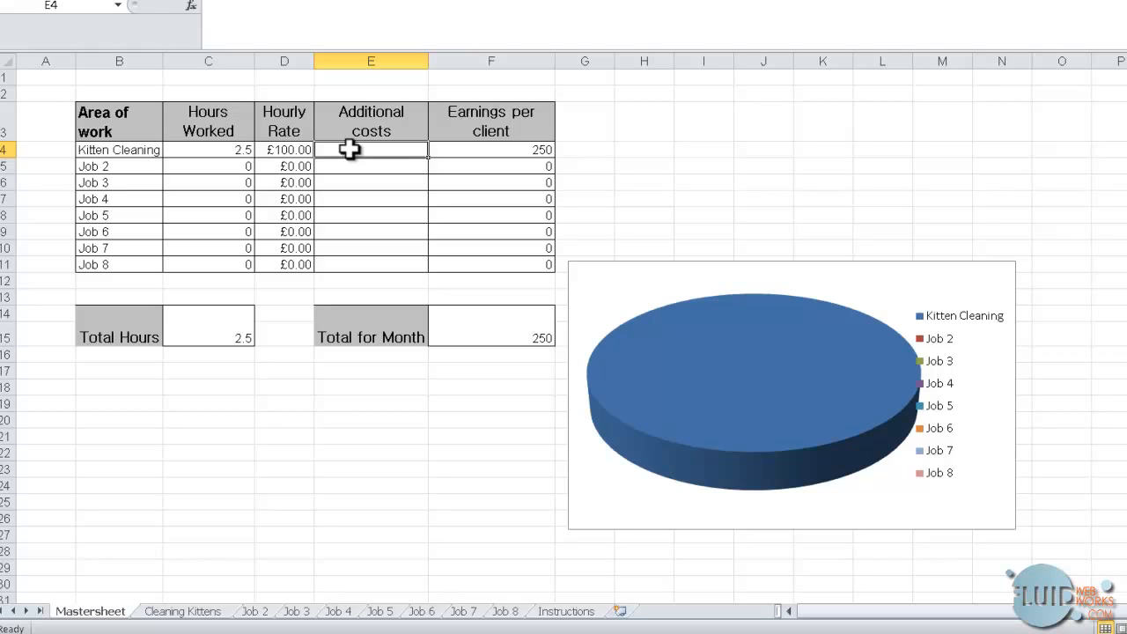
pyautogui.write('10')
pyautogui.press('Return')
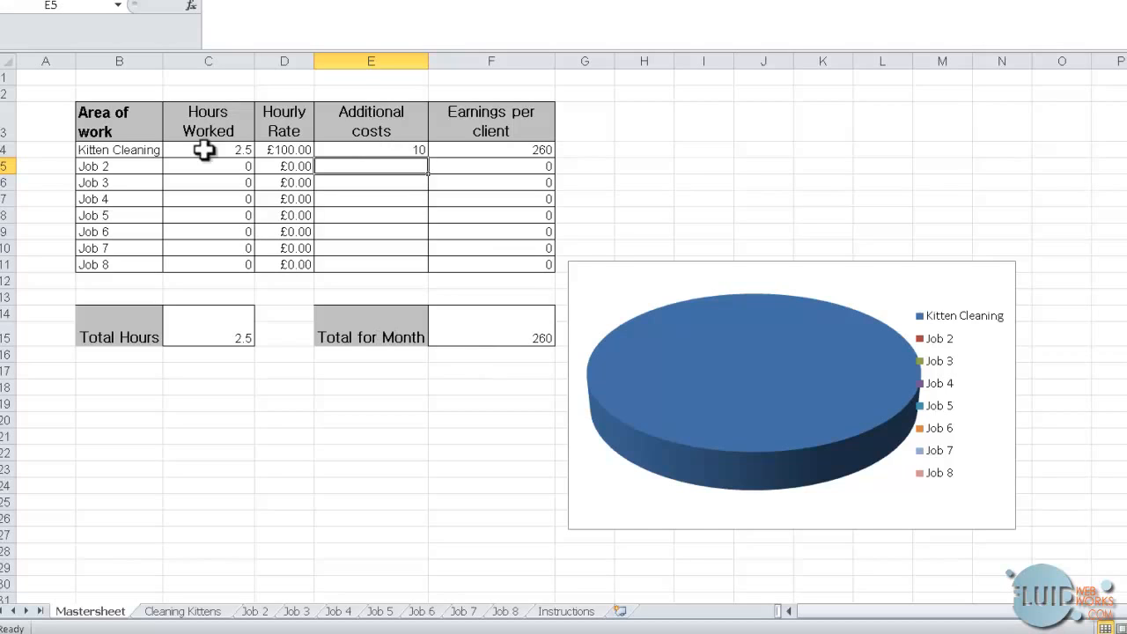
pyautogui.click(289, 150)
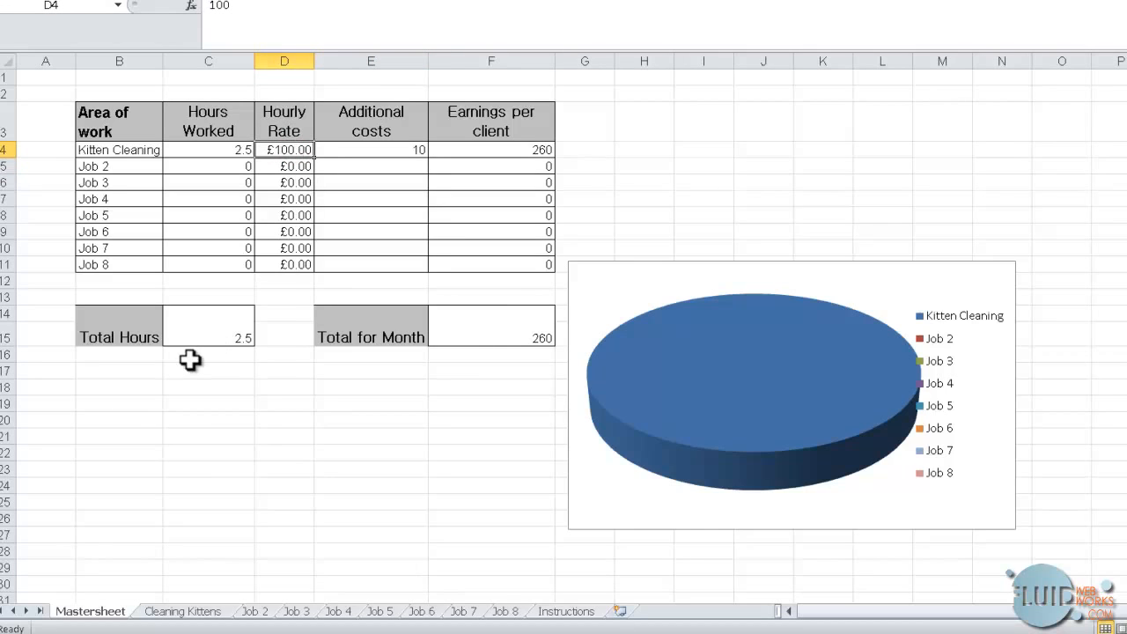
# Copy the entire Cleaning Kittens sheet and paste it into Sheet1 of a new workbook
pyautogui.click(185, 611)
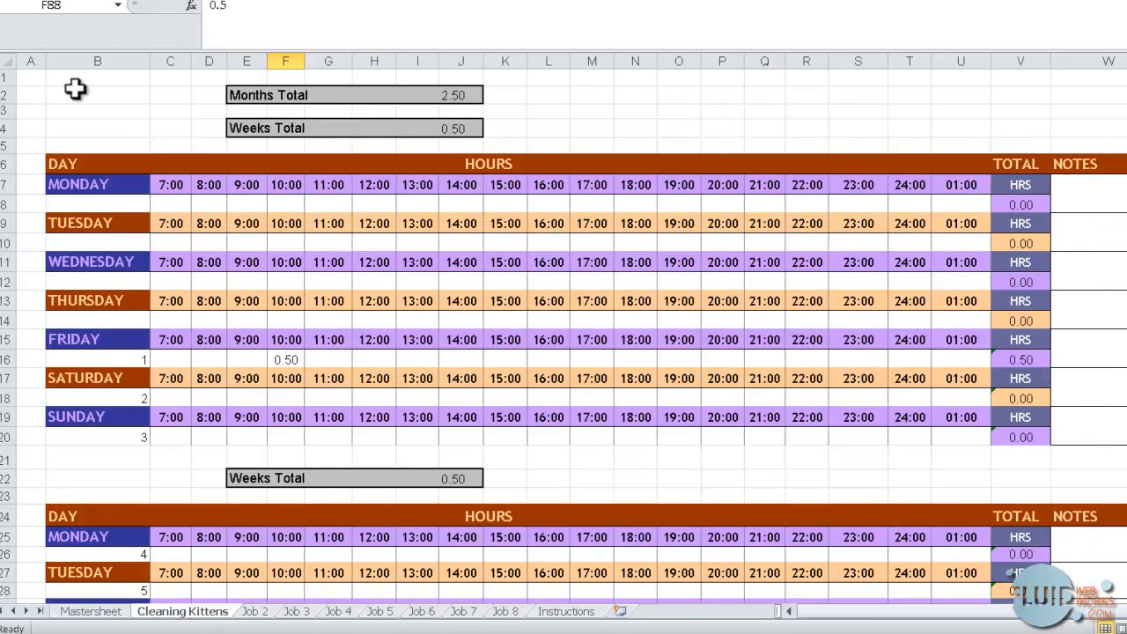
pyautogui.click(9, 61)
pyautogui.hotkey('ctrl', 'c')
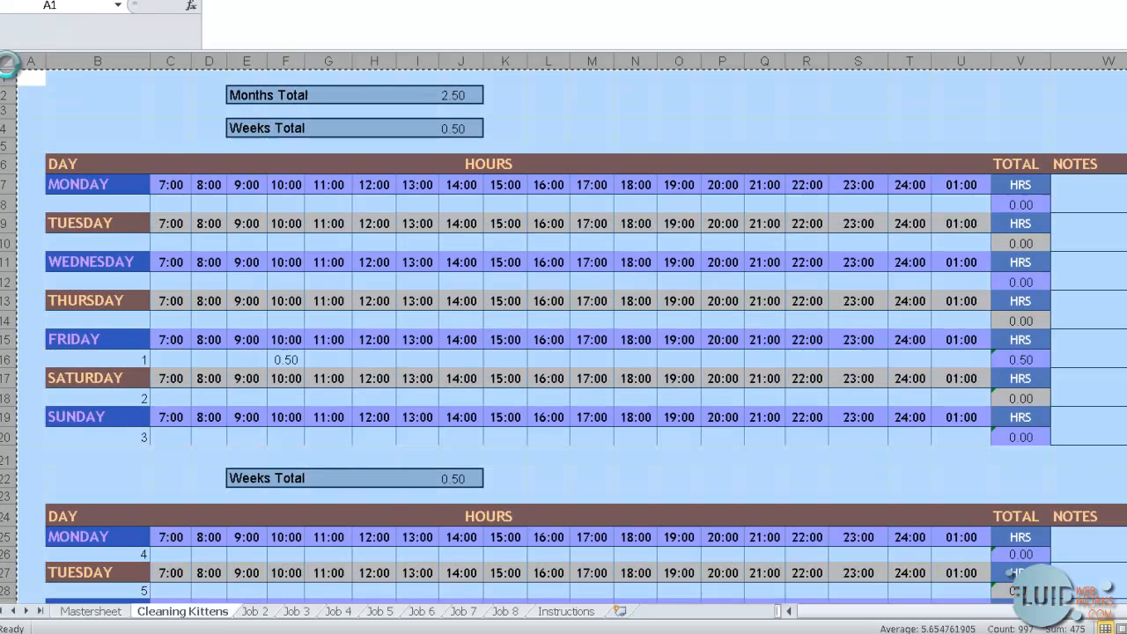
pyautogui.hotkey('ctrl', 'n')
pyautogui.click(7, 63)
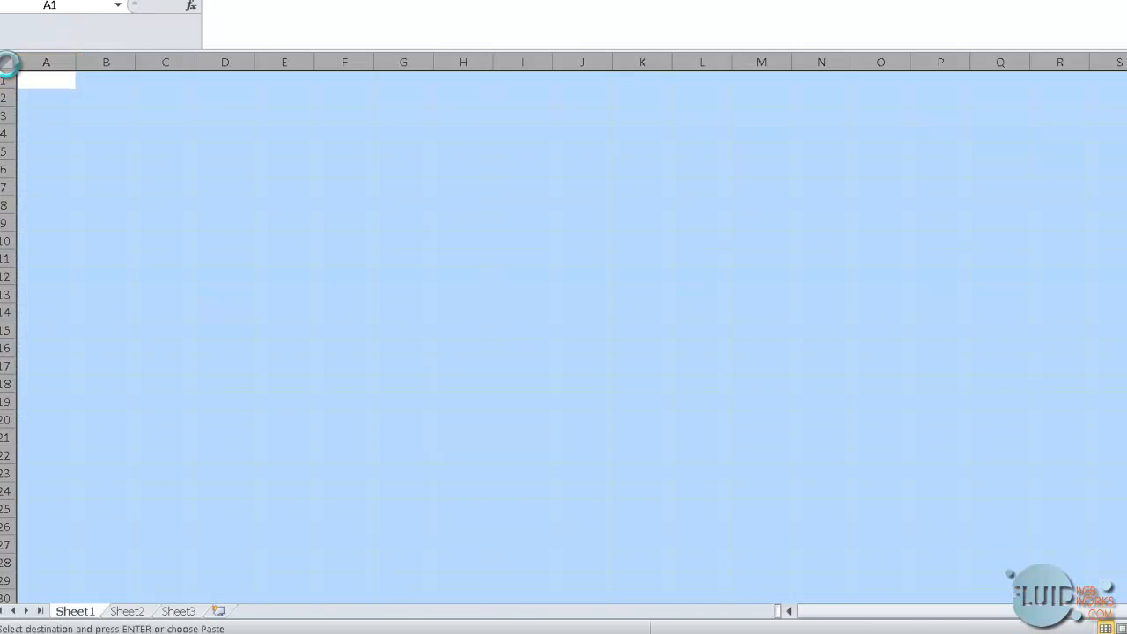
pyautogui.hotkey('ctrl', 'v')
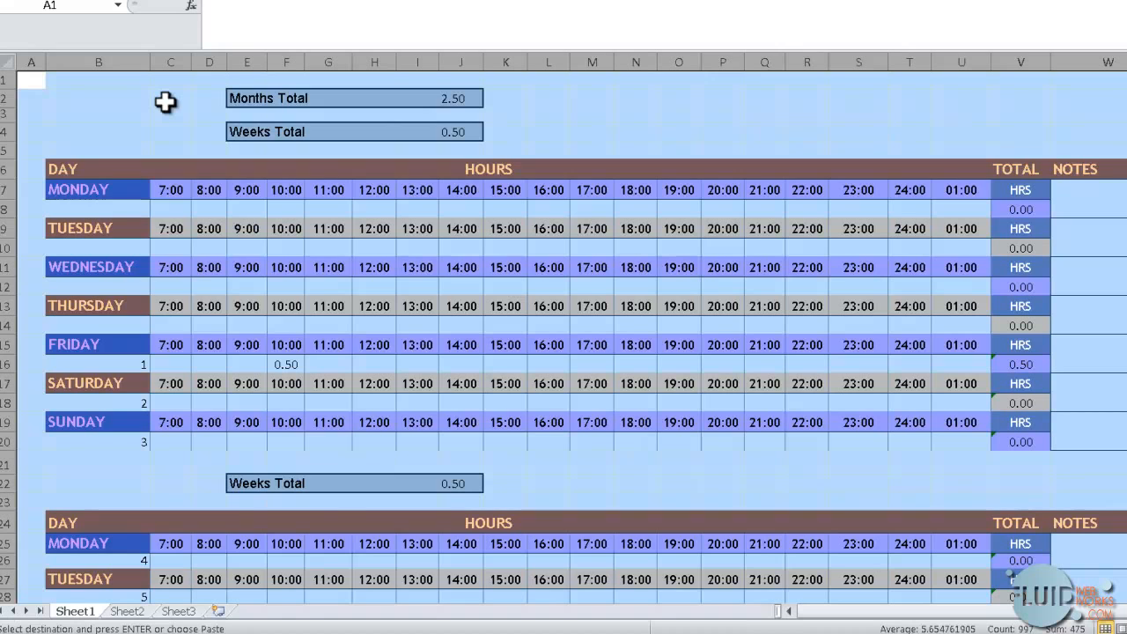
# Return to the timesheet workbook and enter the note "tabitha was really dirty" for Friday the 1st on the Cleaning Kittens sheet
pyautogui.hotkey('alt', 'Tab')
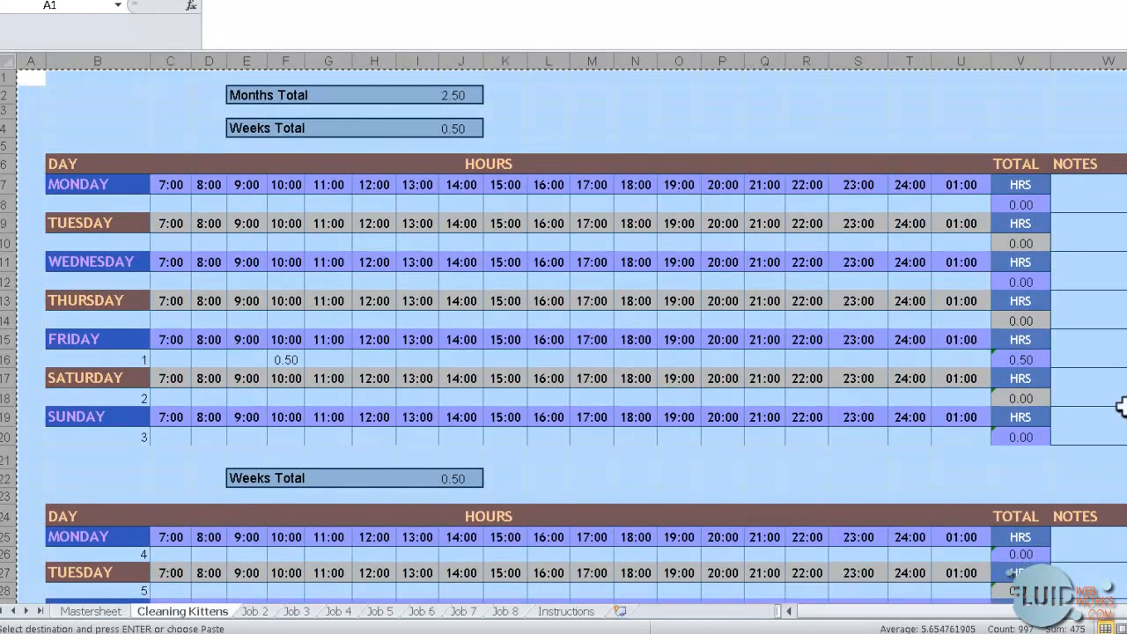
pyautogui.click(475, 344)
pyautogui.click(1099, 344)
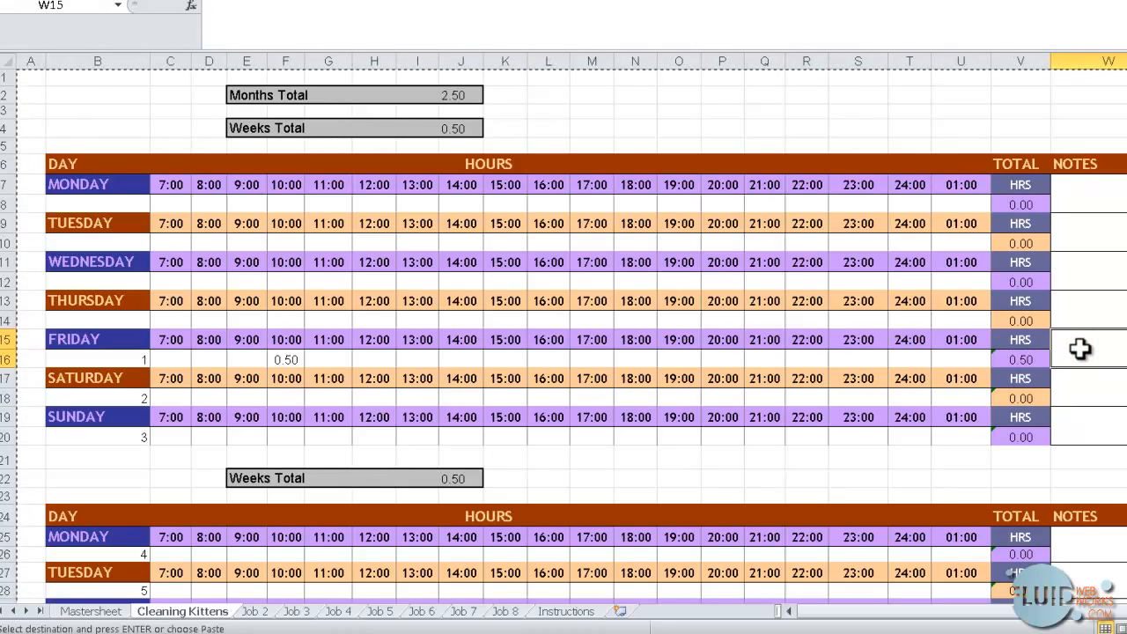
pyautogui.write('tabitha was ')
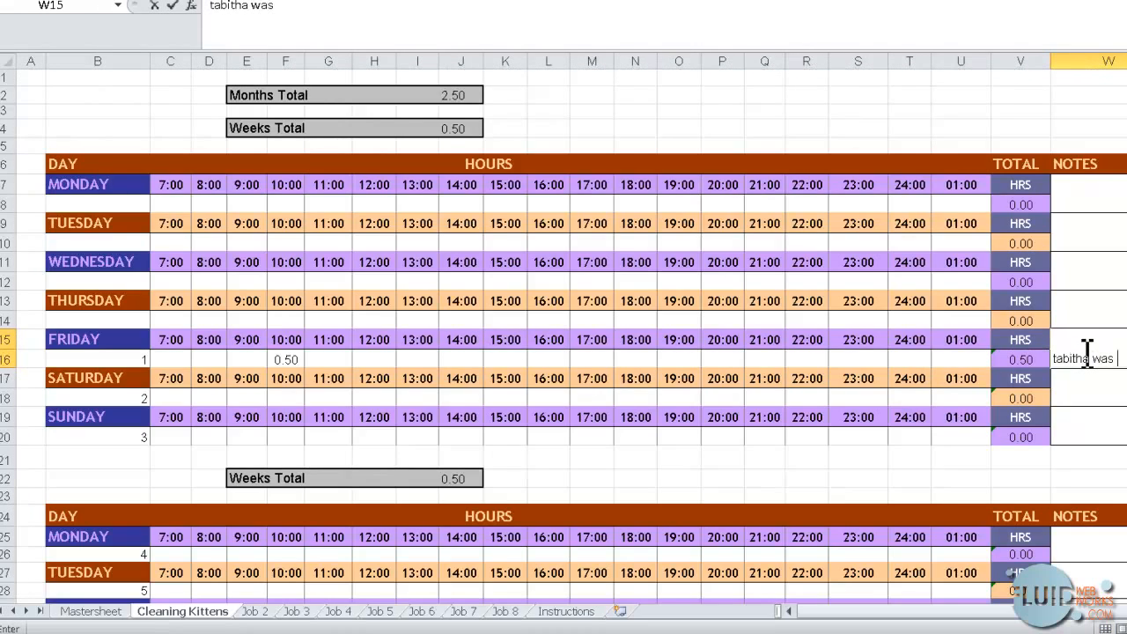
pyautogui.write('really dirty')
pyautogui.press('Return')
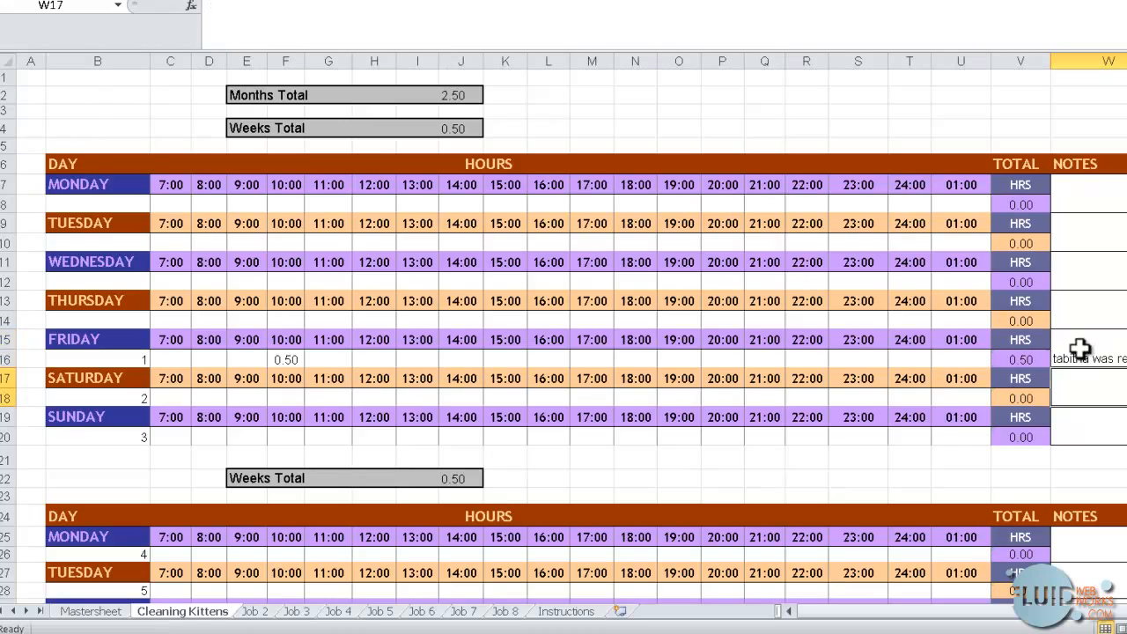
# Align the contents of the whole Notes column W to the top of their cells and check Friday's note
pyautogui.click(1118, 333)
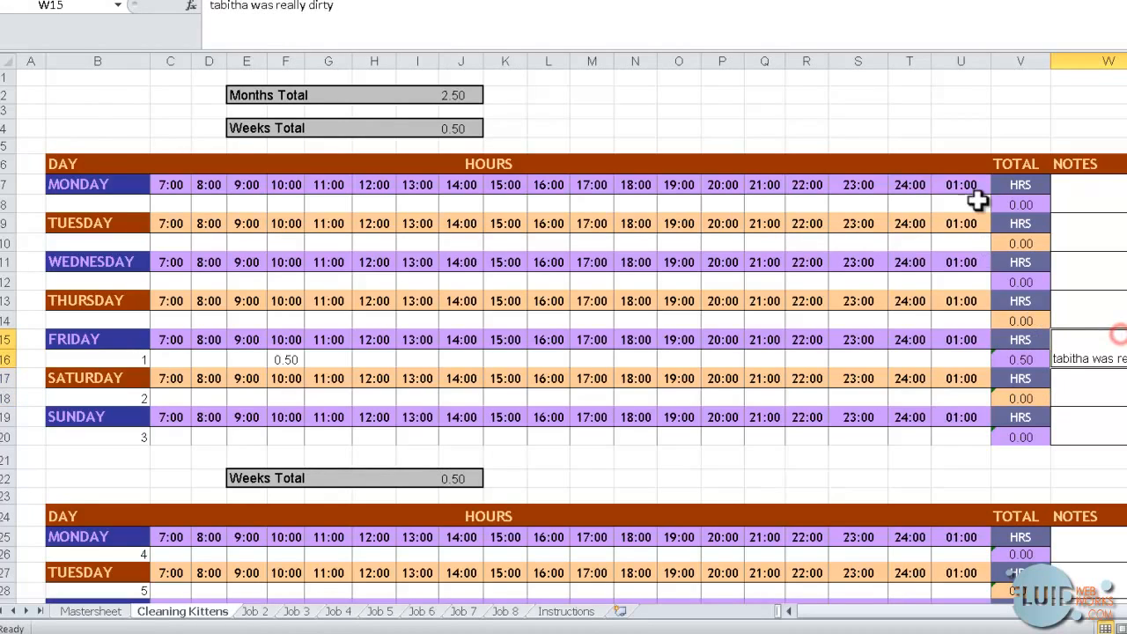
pyautogui.click(1074, 60)
pyautogui.click(339, 0)
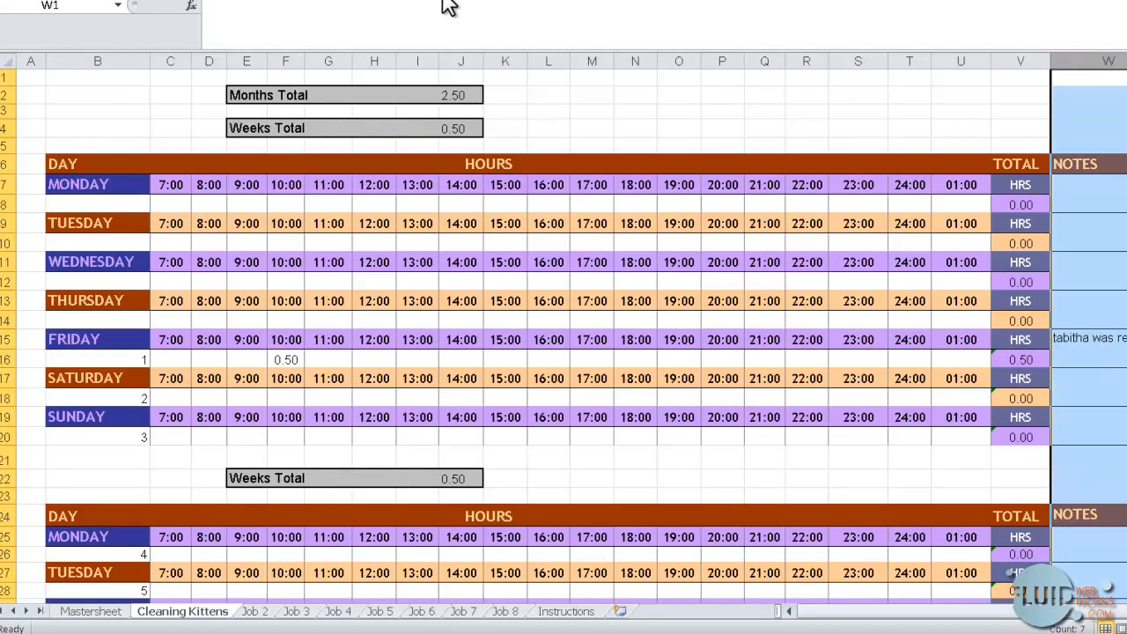
pyautogui.click(1111, 257)
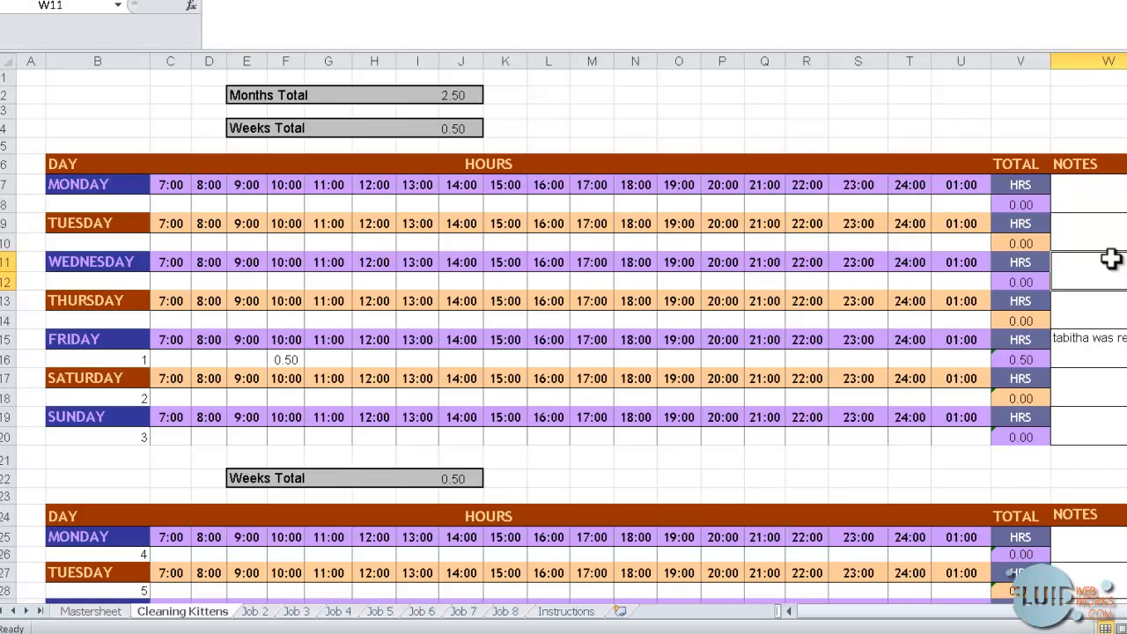
pyautogui.click(1106, 334)
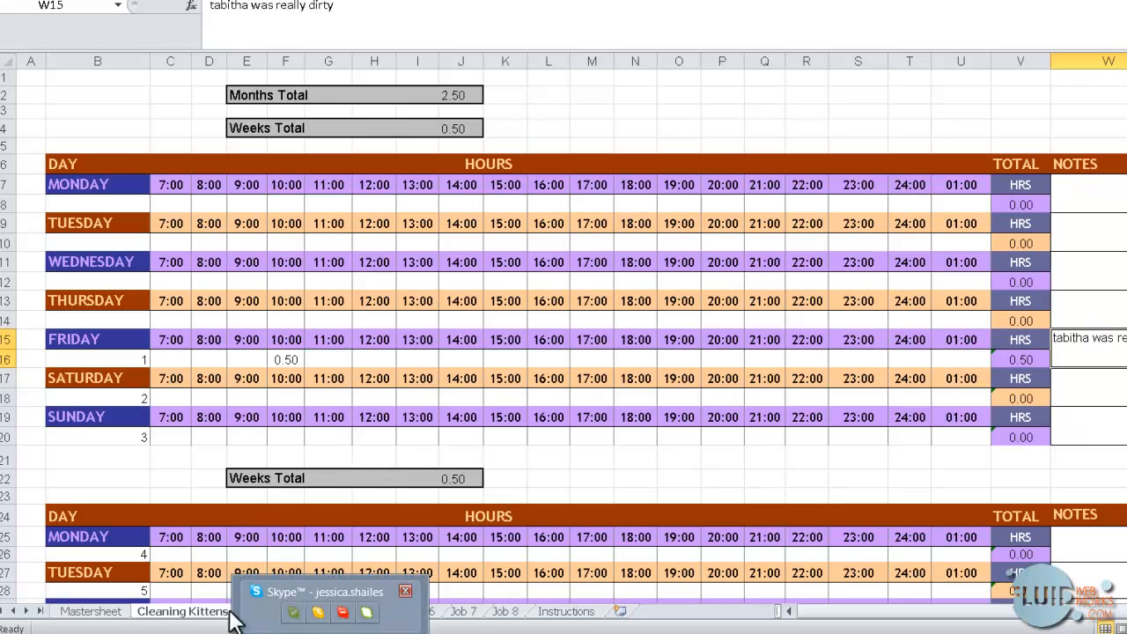
# Go to the Mastersheet and inspect the Kitten Cleaning slice of the hours pie chart
pyautogui.click(316, 356)
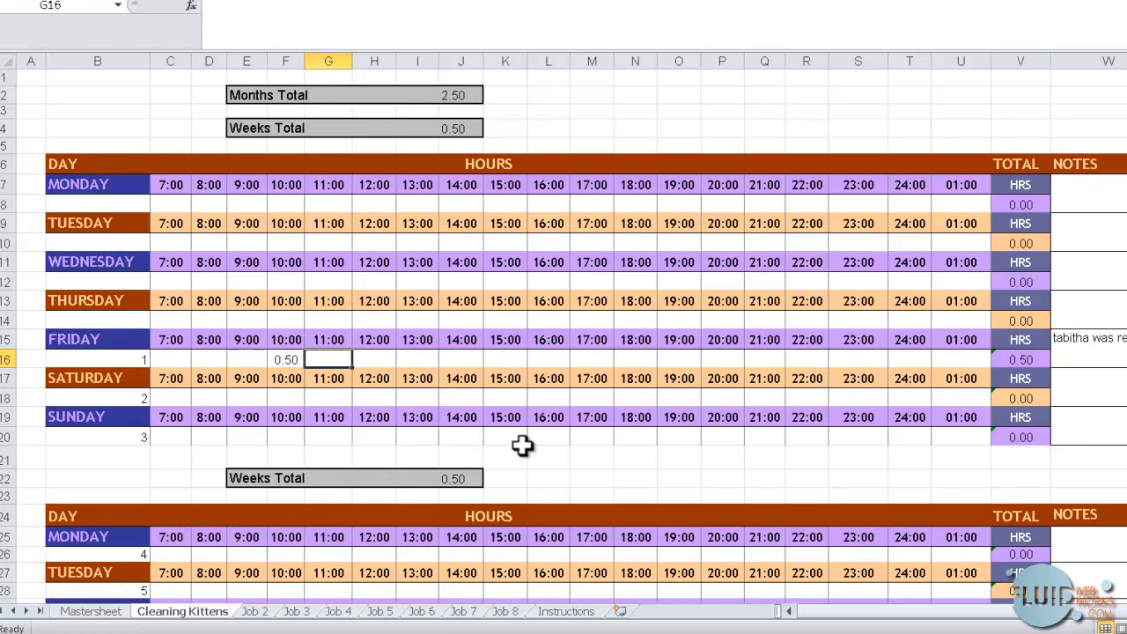
pyautogui.click(673, 435)
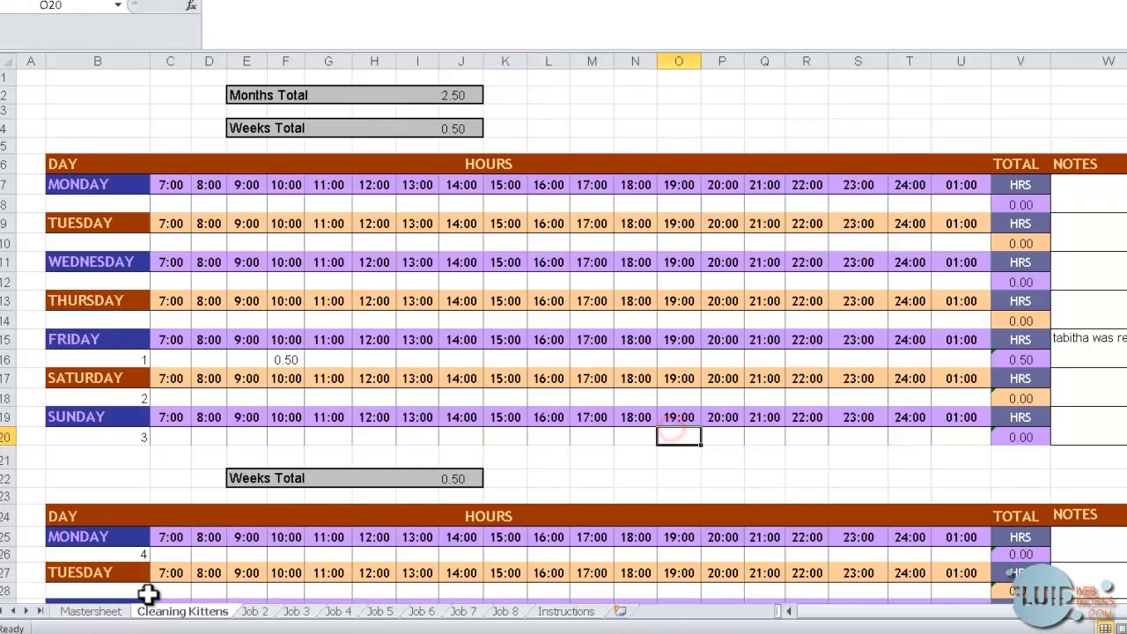
pyautogui.click(107, 611)
pyautogui.click(859, 196)
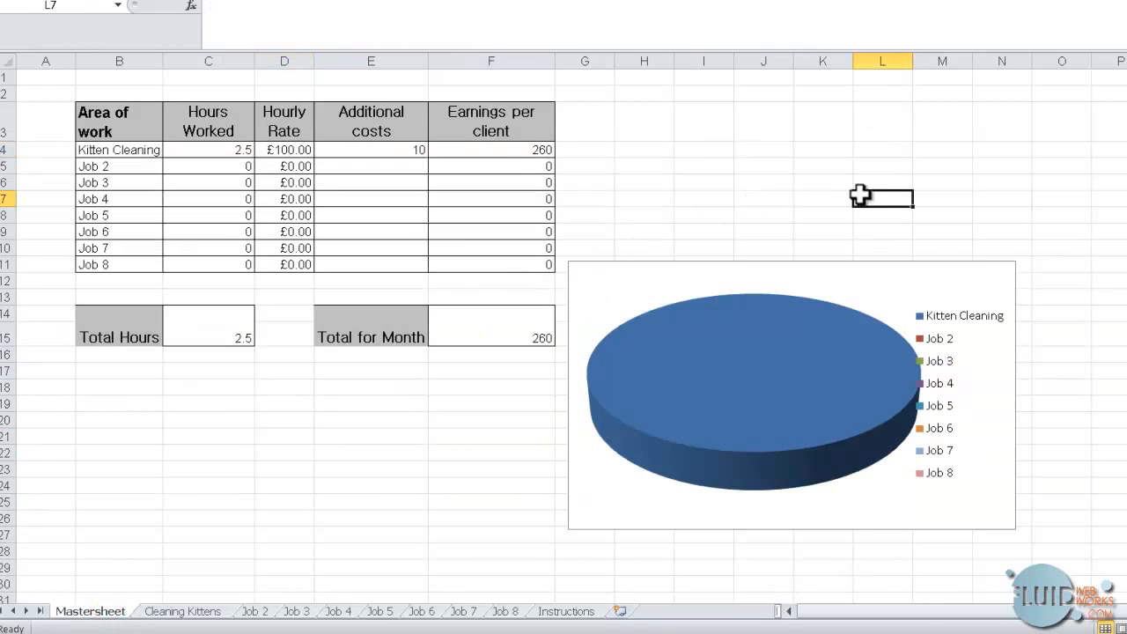
pyautogui.moveTo(794, 359)
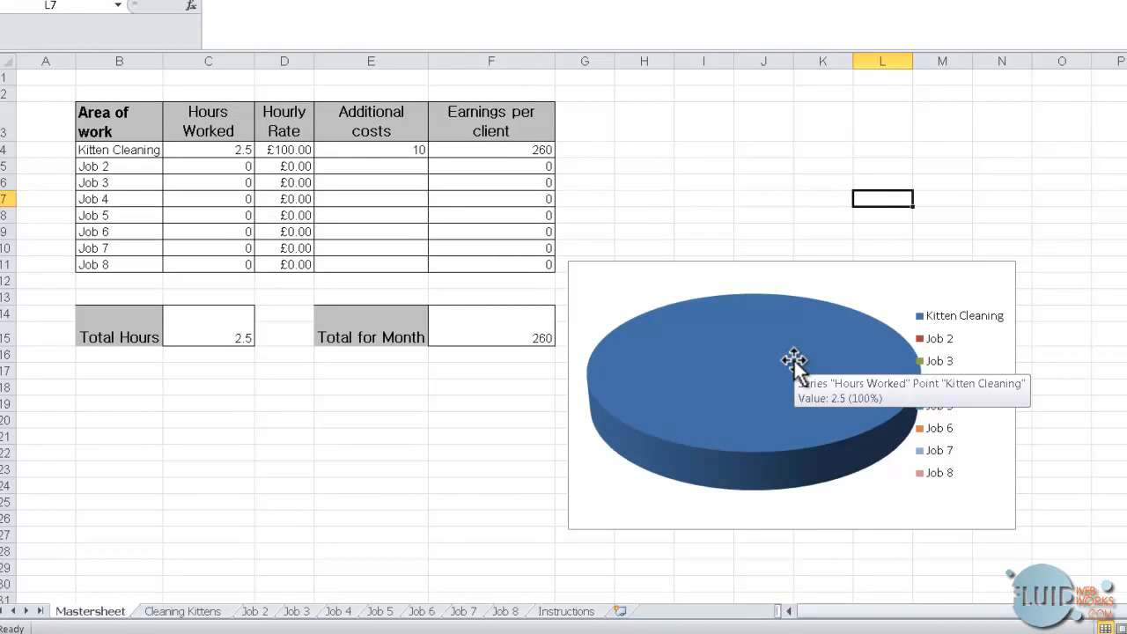
# Replace the Job 2 entry in the Mastersheet's Area of work column with "Plant Speaking"
pyautogui.click(258, 610)
pyautogui.click(101, 610)
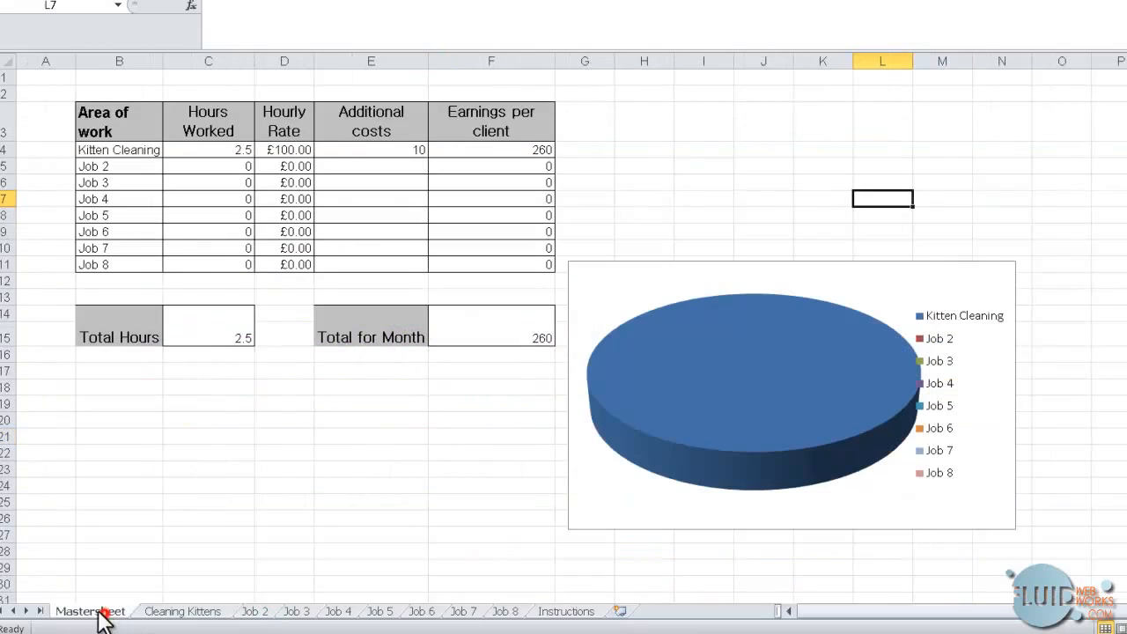
pyautogui.click(132, 180)
pyautogui.click(137, 167)
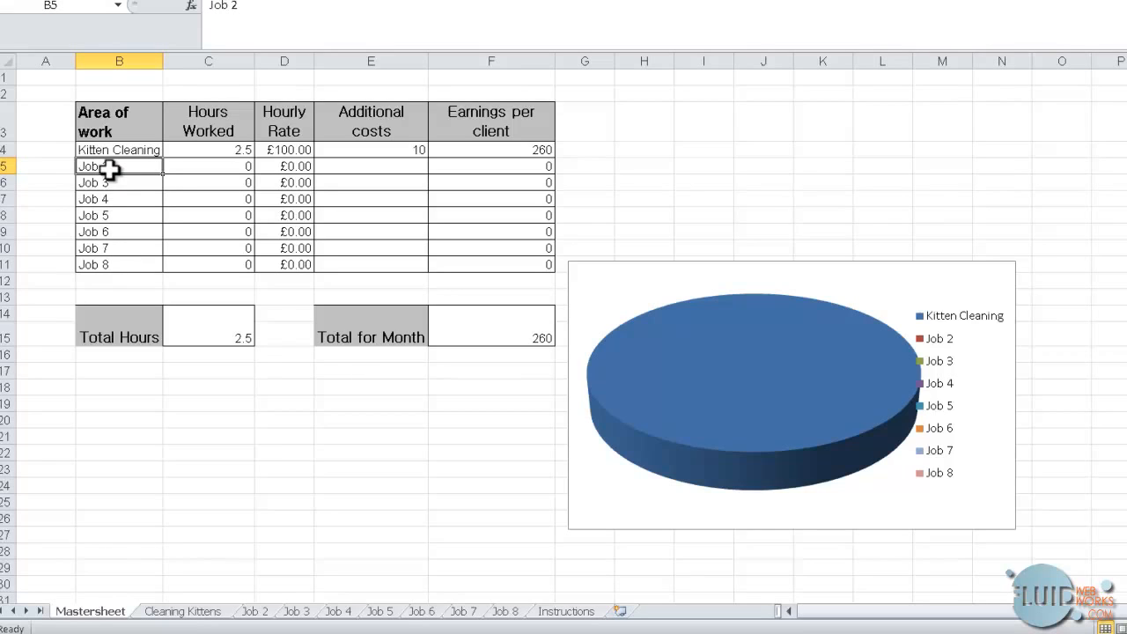
pyautogui.write('Spe')
pyautogui.press('BackSpace')
pyautogui.press('BackSpace')
pyautogui.press('BackSpace')
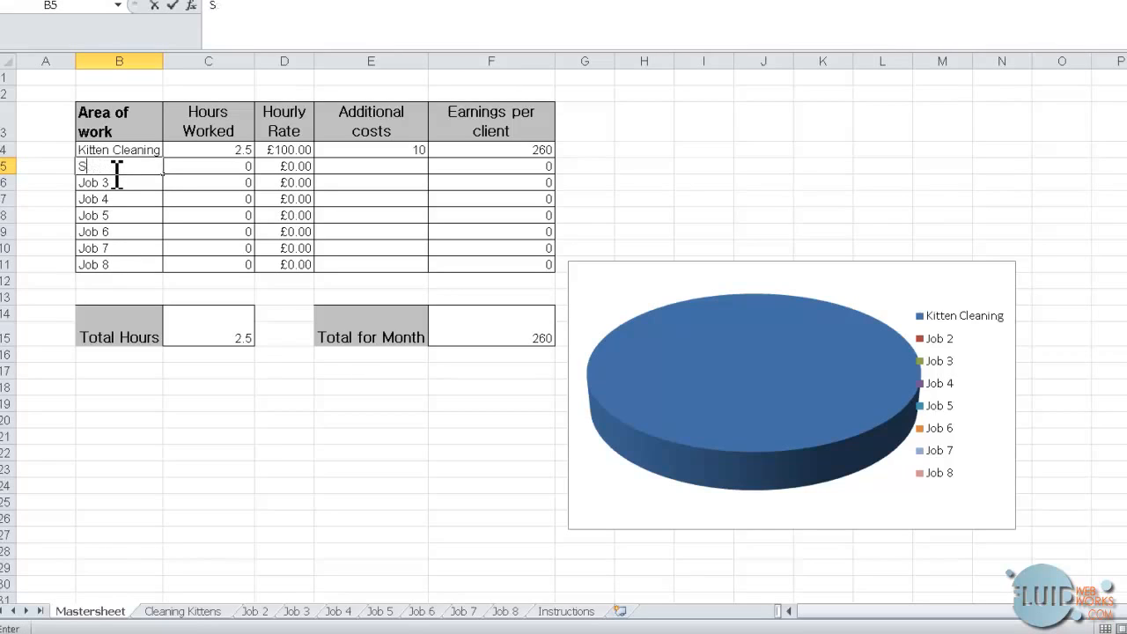
pyautogui.write('Plant Speaking')
pyautogui.click(185, 180)
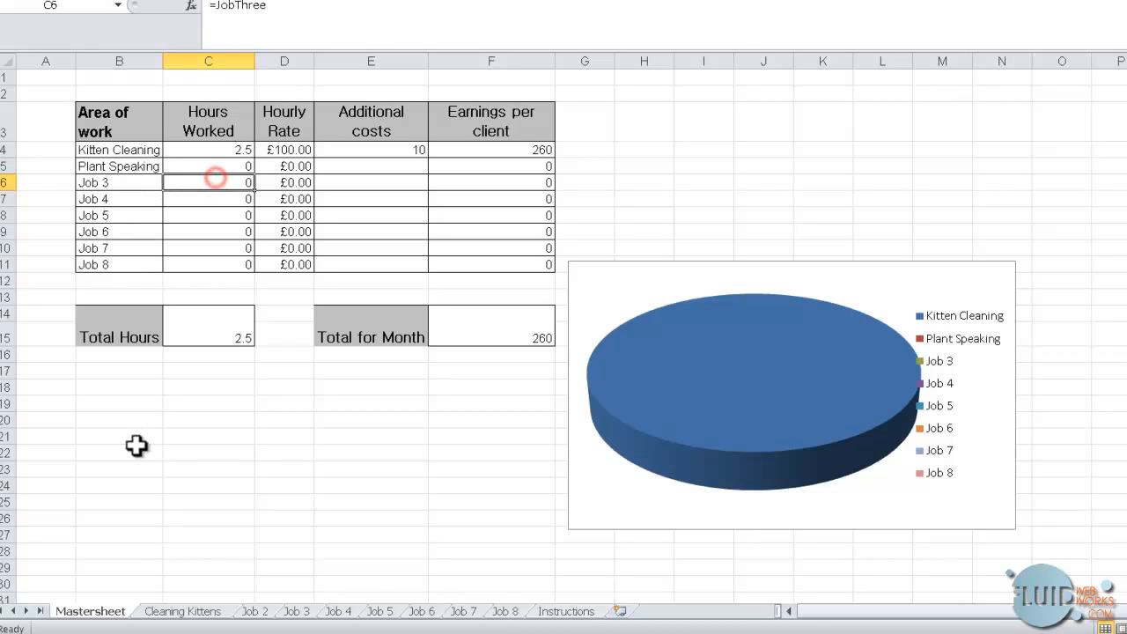
# Rename the Job 2 sheet as Plant Speaking
pyautogui.click(259, 614)
pyautogui.doubleClick(262, 614)
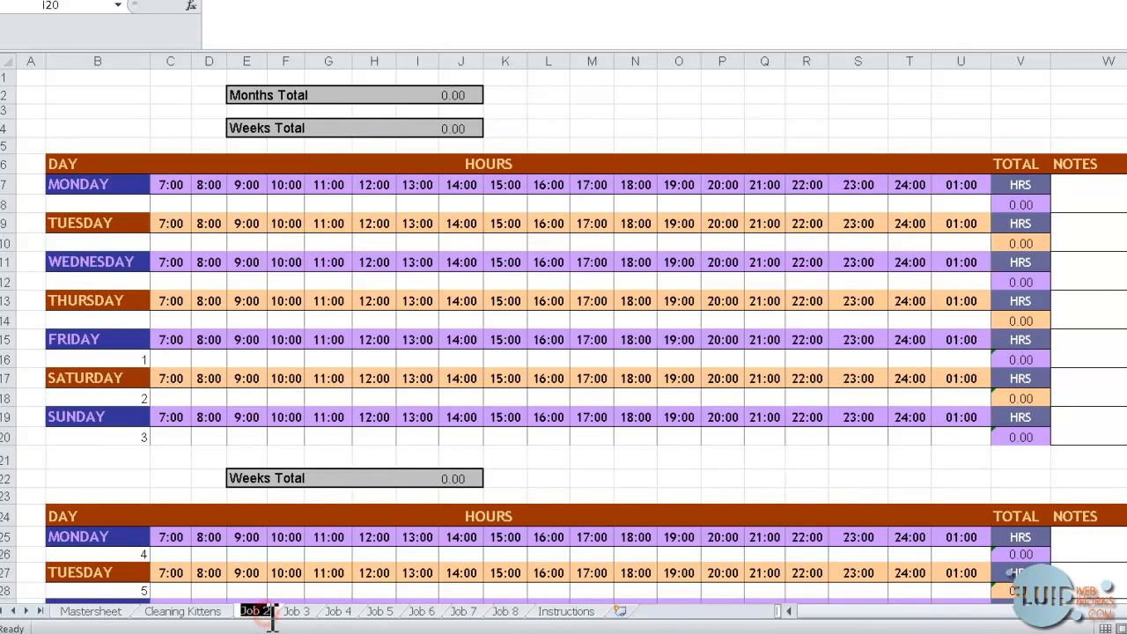
pyautogui.write('Plant Speaking')
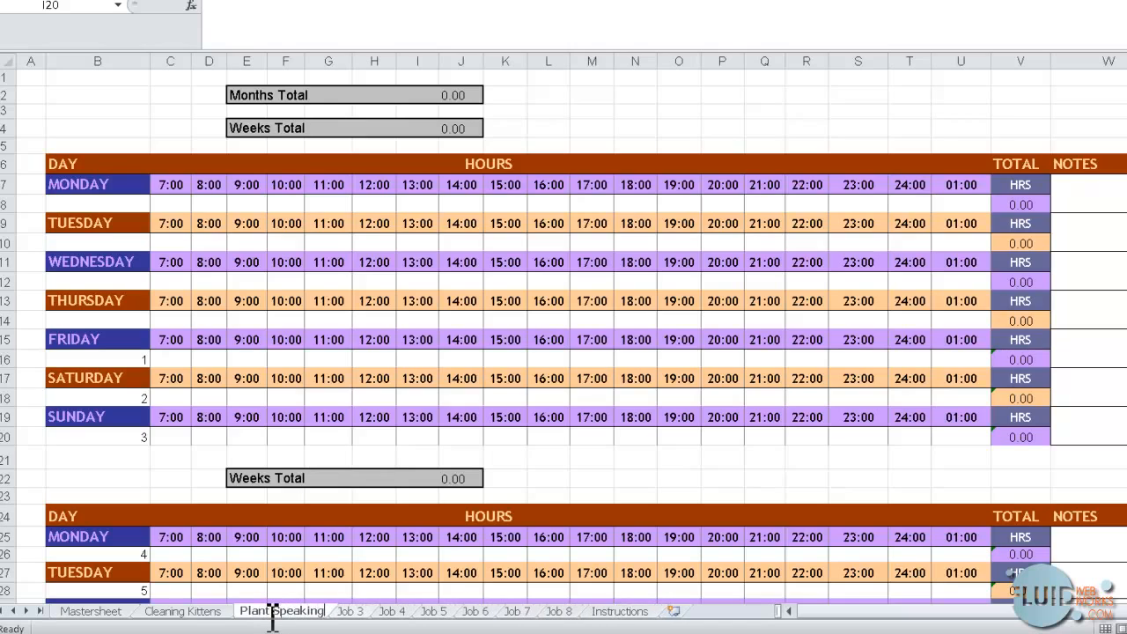
pyautogui.click(156, 513)
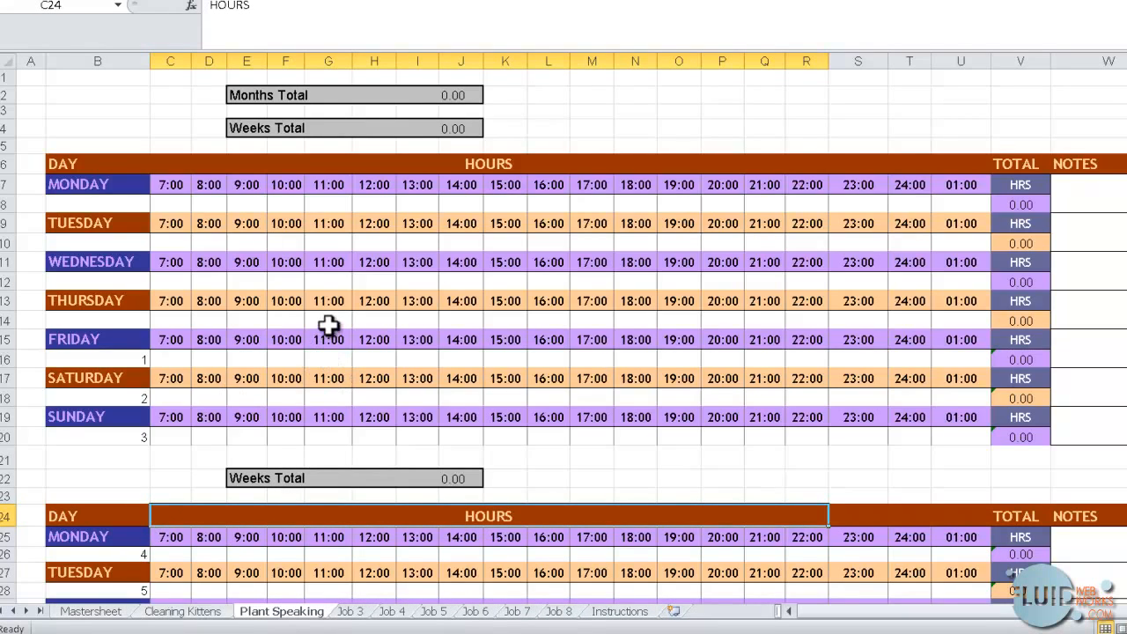
# Enter 1 hour each at 11:00 and 12:00 for the first week's Wednesday on the Plant Speaking sheet
pyautogui.click(326, 284)
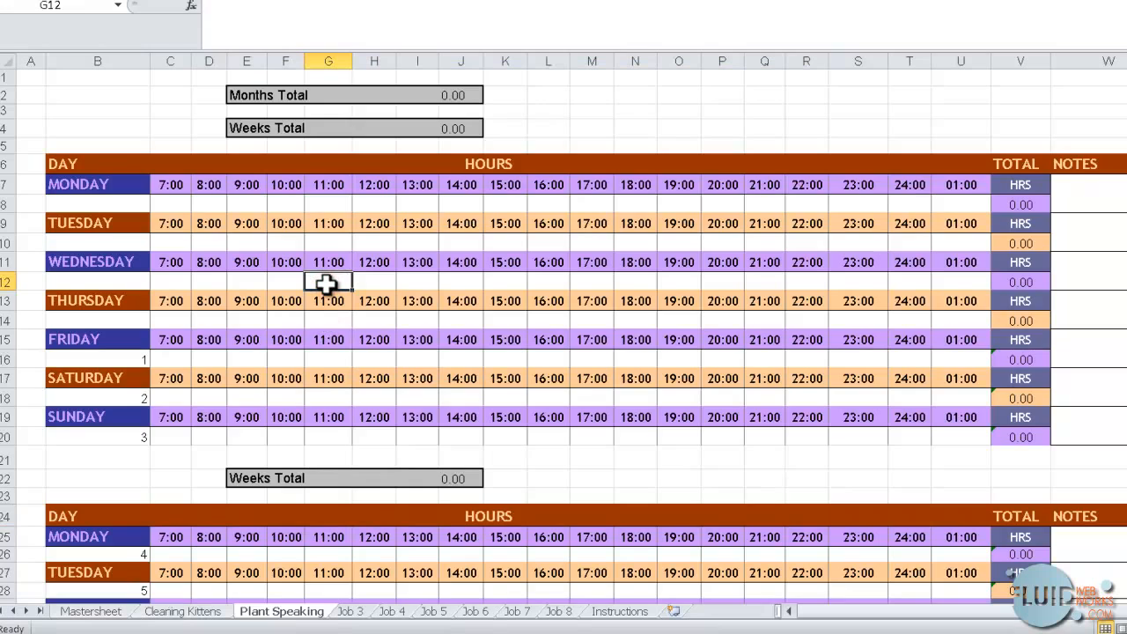
pyautogui.write('1')
pyautogui.press('Tab')
pyautogui.write('1')
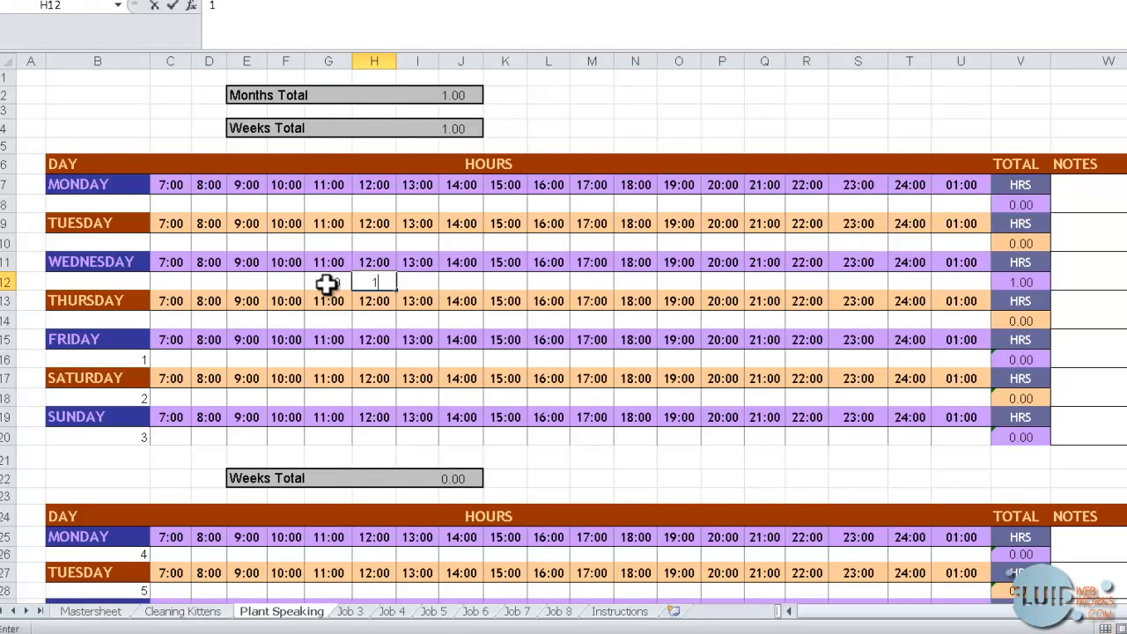
pyautogui.click(452, 259)
# Copy the first Wednesday's 11:00 and 12:00 hours to the same time slots on Wednesday the 6th
pyautogui.click(382, 279)
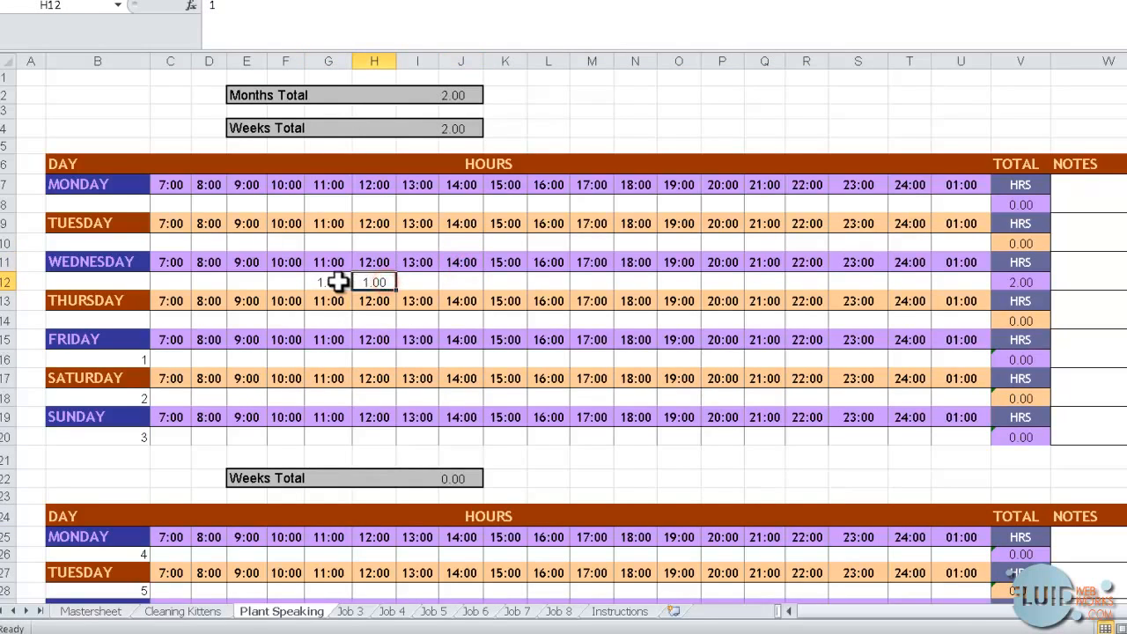
pyautogui.moveTo(339, 280); pyautogui.dragTo(367, 282)
pyautogui.hotkey('ctrl', 'c')
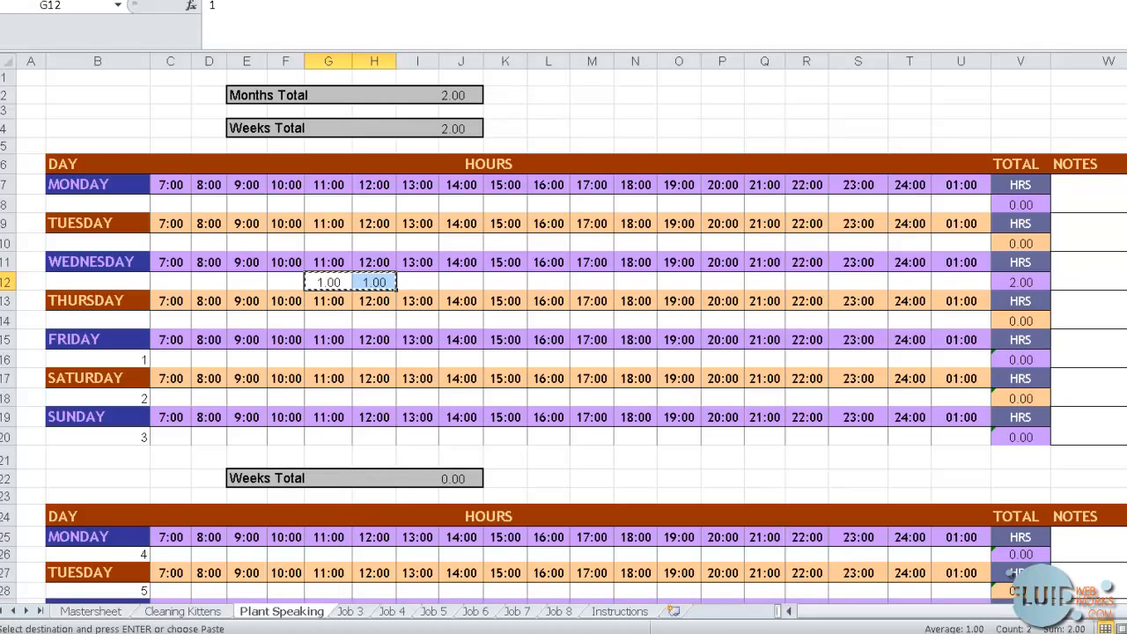
pyautogui.scroll(-5, 322, 590)
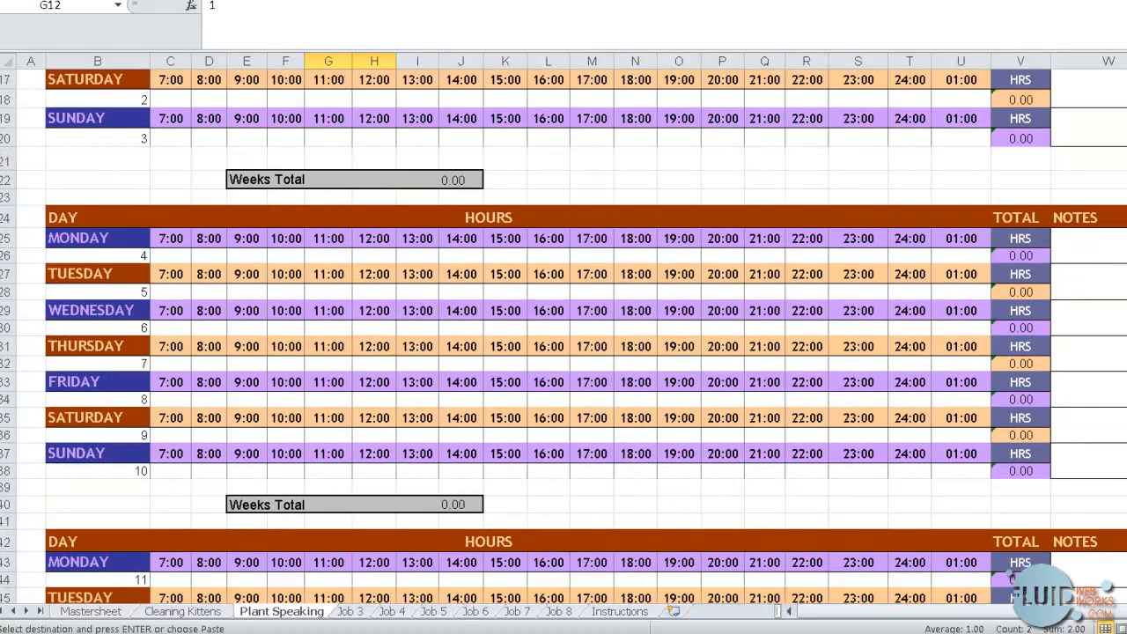
pyautogui.click(330, 328)
pyautogui.hotkey('ctrl', 'v')
pyautogui.click(457, 274)
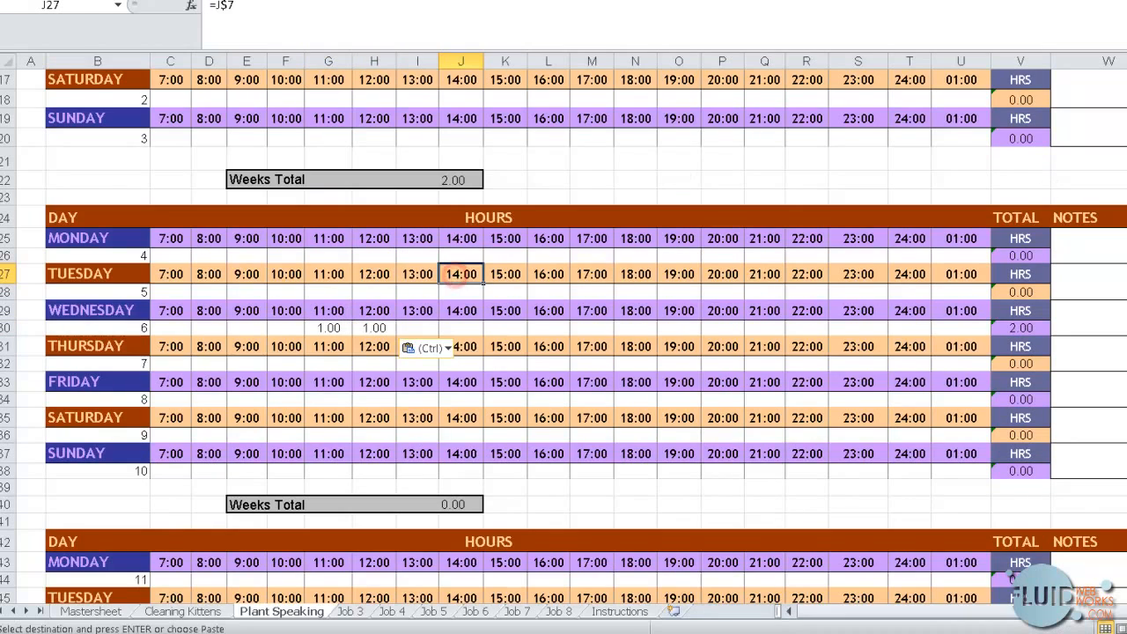
# Review the Plant Speaking totals and compare the Kitten Cleaning and Plant Speaking slices in the Mastersheet's pie chart
pyautogui.scroll(5, 827, 101)
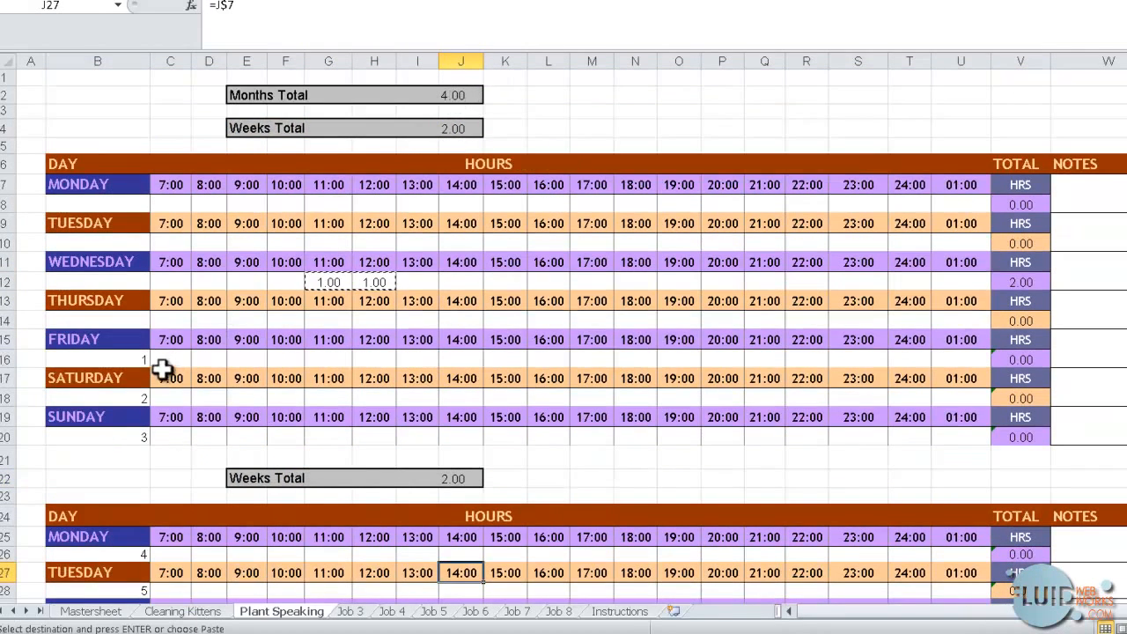
pyautogui.click(90, 612)
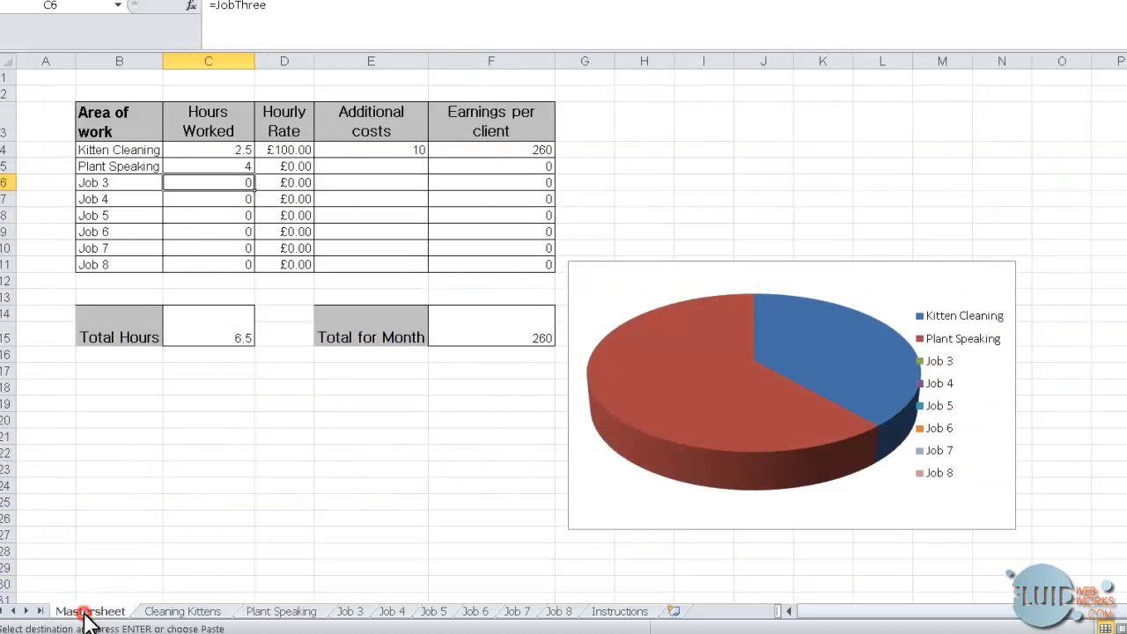
pyautogui.click(284, 168)
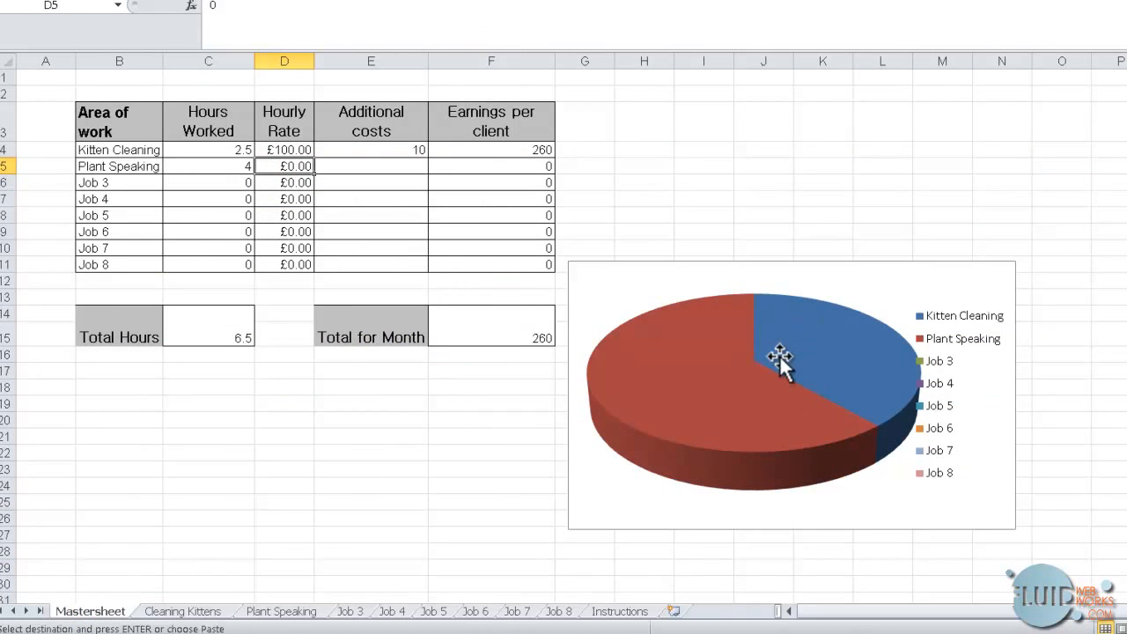
pyautogui.moveTo(780, 356)
pyautogui.moveTo(802, 419)
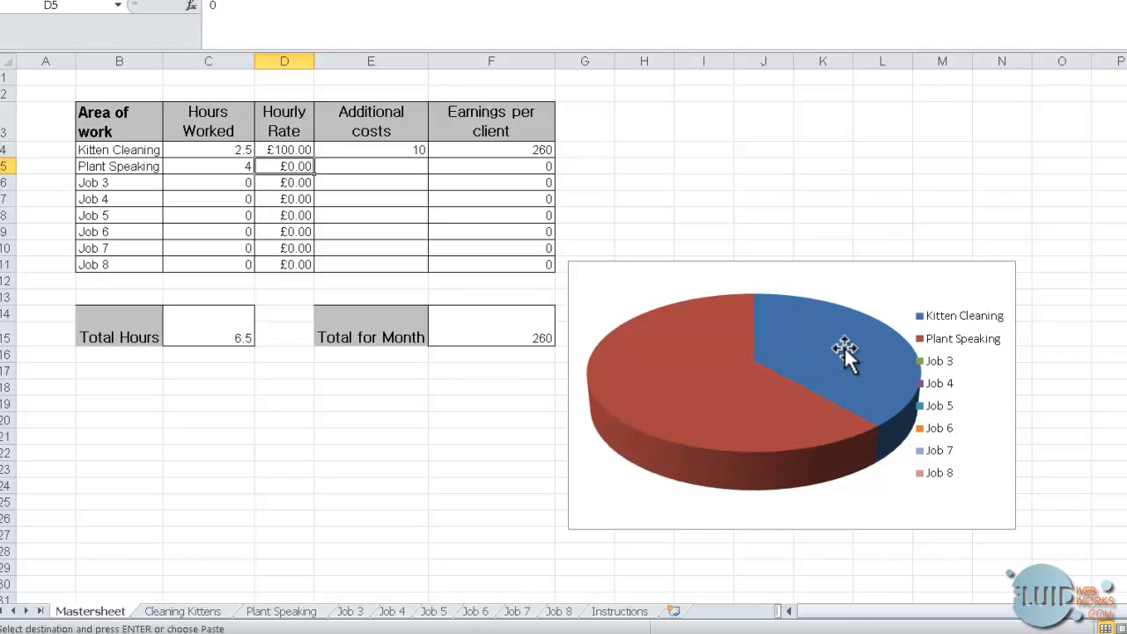
pyautogui.moveTo(845, 348)
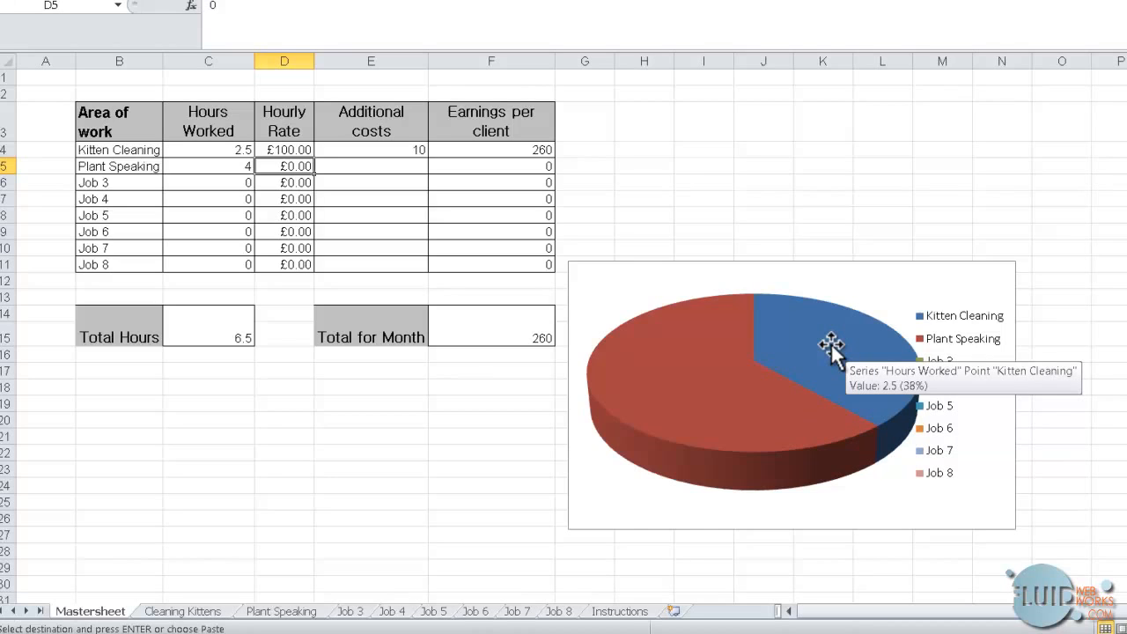
pyautogui.moveTo(680, 380)
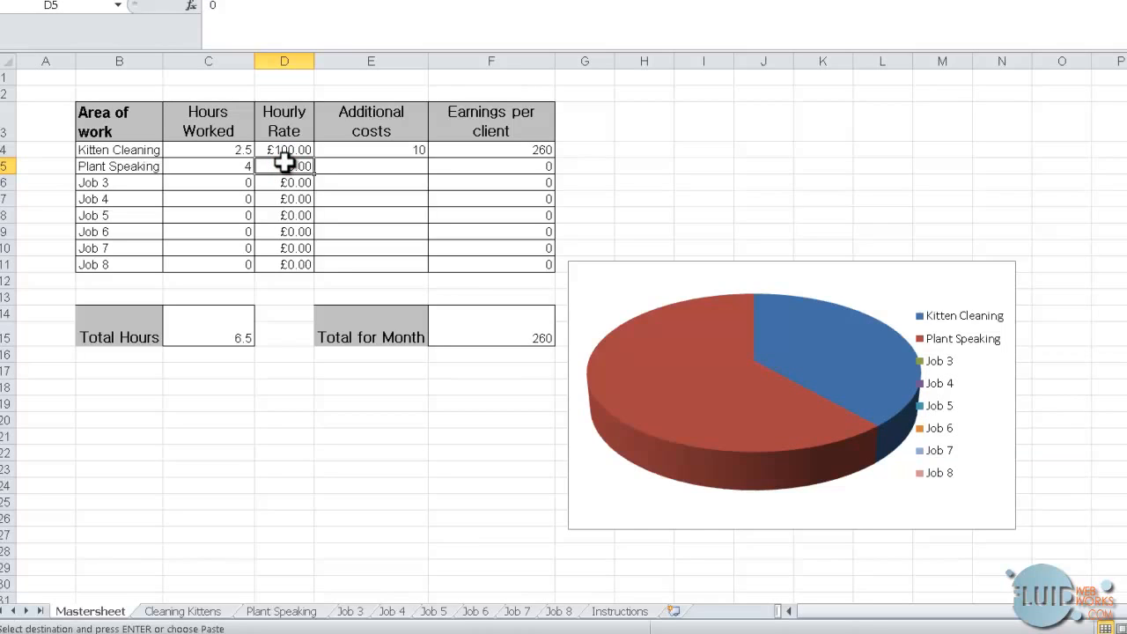
pyautogui.click(172, 387)
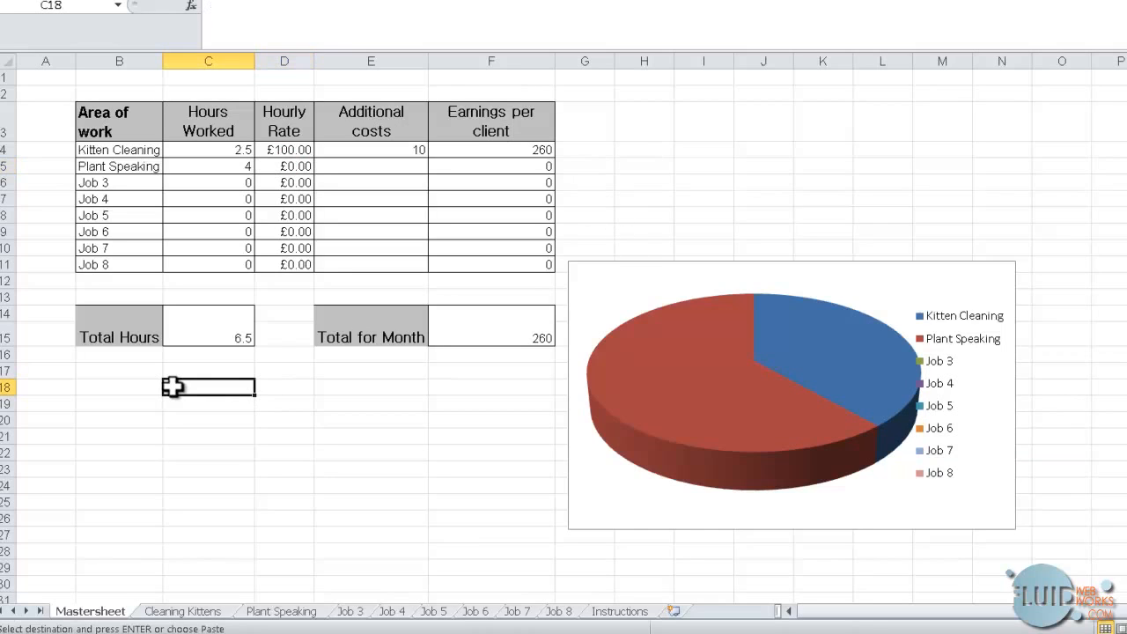